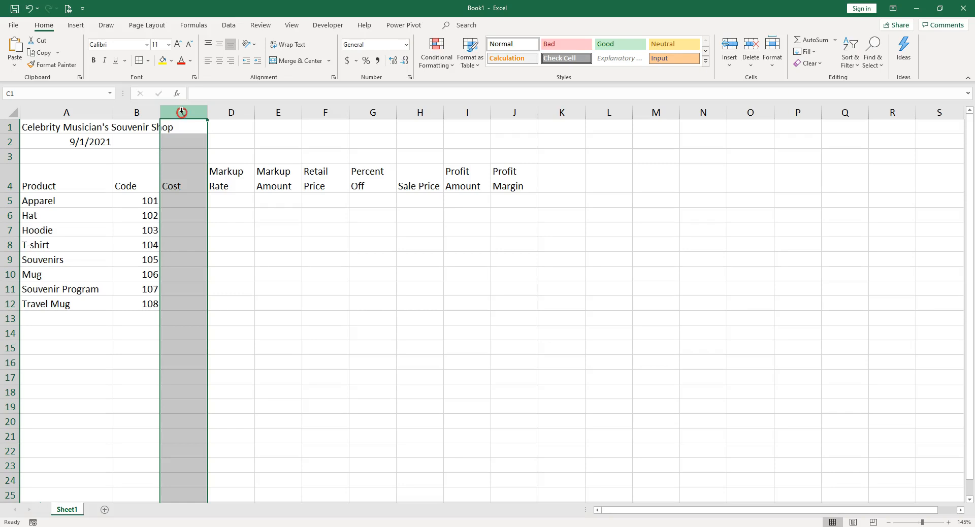
# Step: Hide the Cost column, column C
pyautogui.rightClick(181, 111)
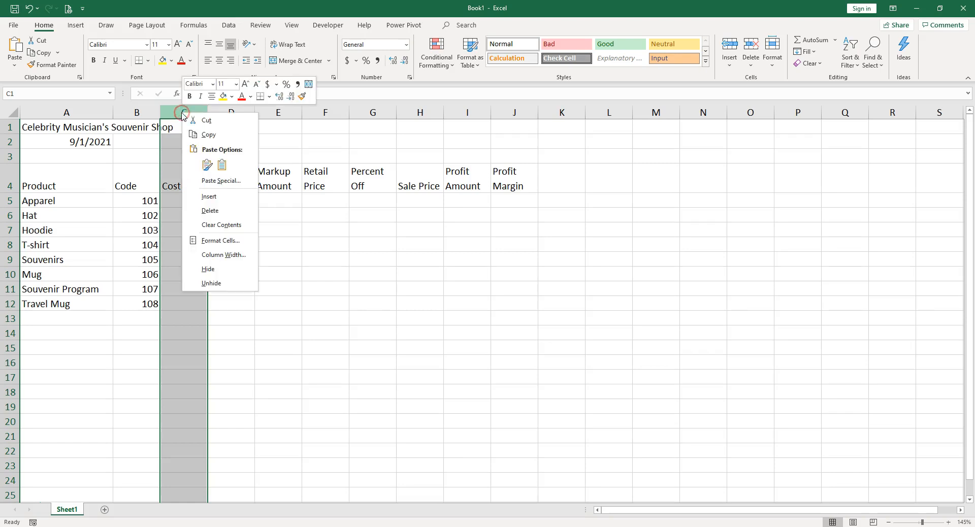
pyautogui.click(231, 270)
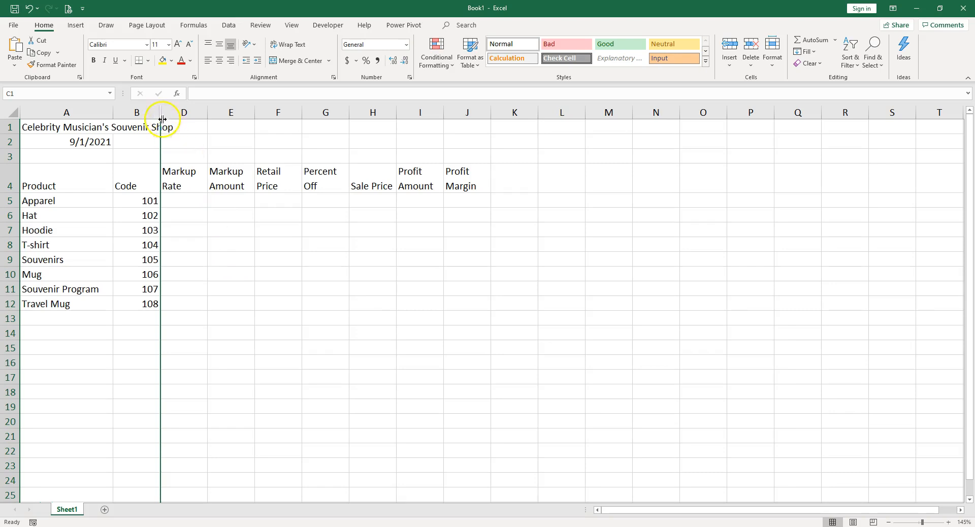
# Step: Unhide column C by selecting columns B and D around it, and undo the unhiding
pyautogui.moveTo(146, 110); pyautogui.dragTo(172, 113)
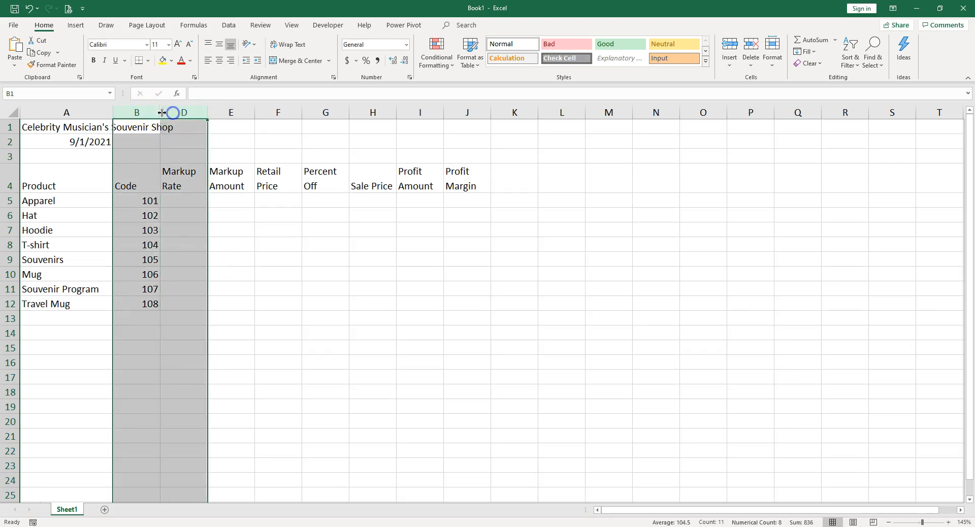
pyautogui.rightClick(158, 113)
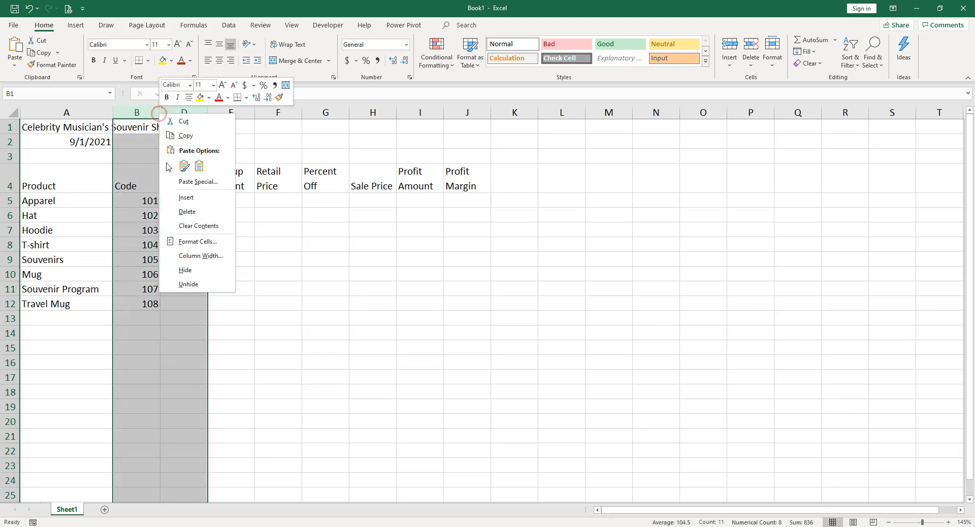
pyautogui.click(188, 285)
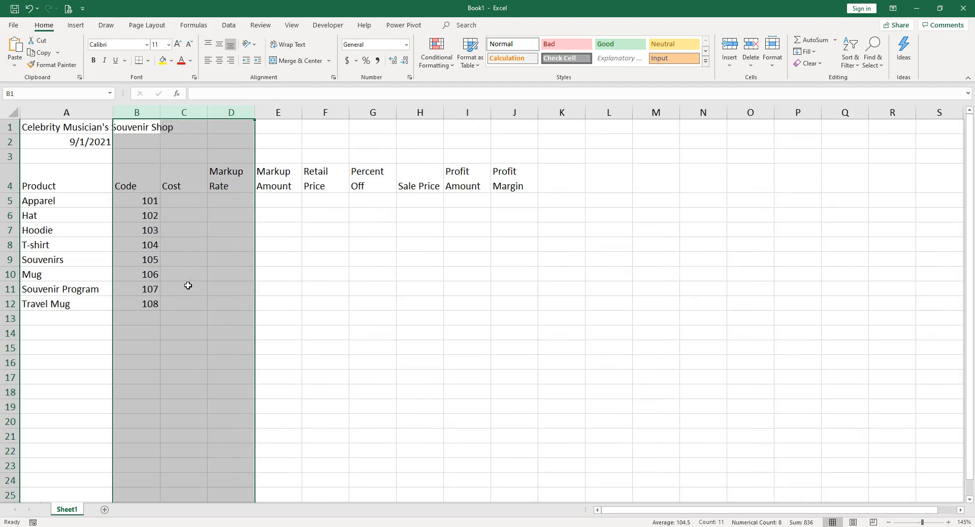
pyautogui.hotkey('ctrl', 'z')
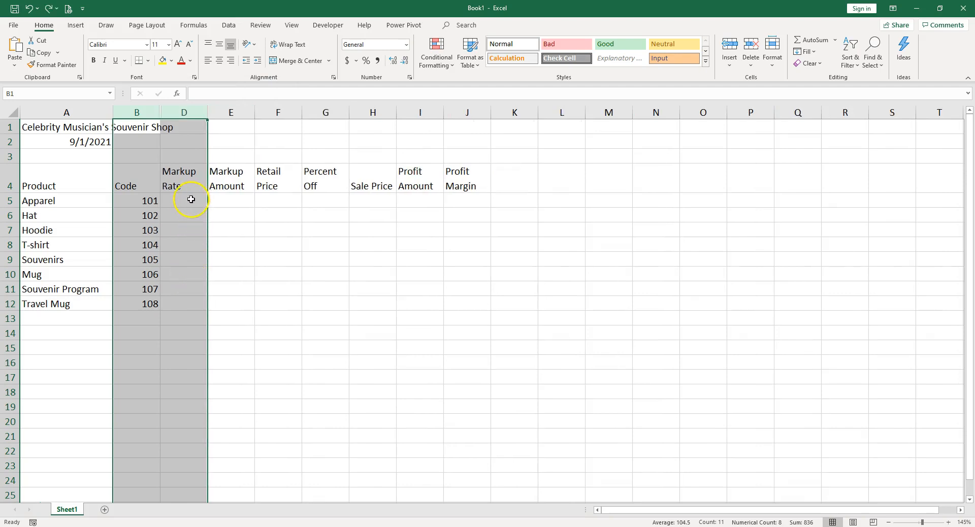
# Step: Merge and center the shop title across A1:J1 and apply the Heading 1 cell style to it
pyautogui.click(66, 126)
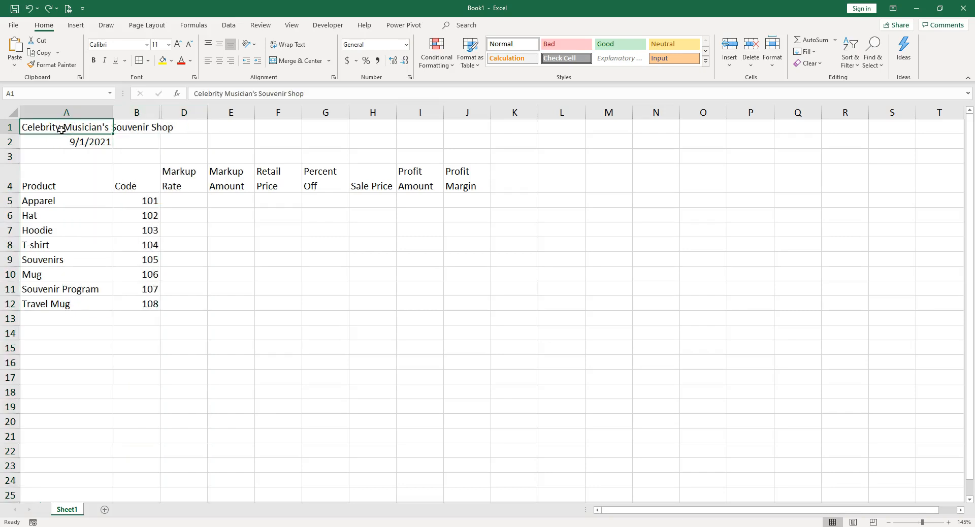
pyautogui.moveTo(68, 127); pyautogui.dragTo(469, 127)
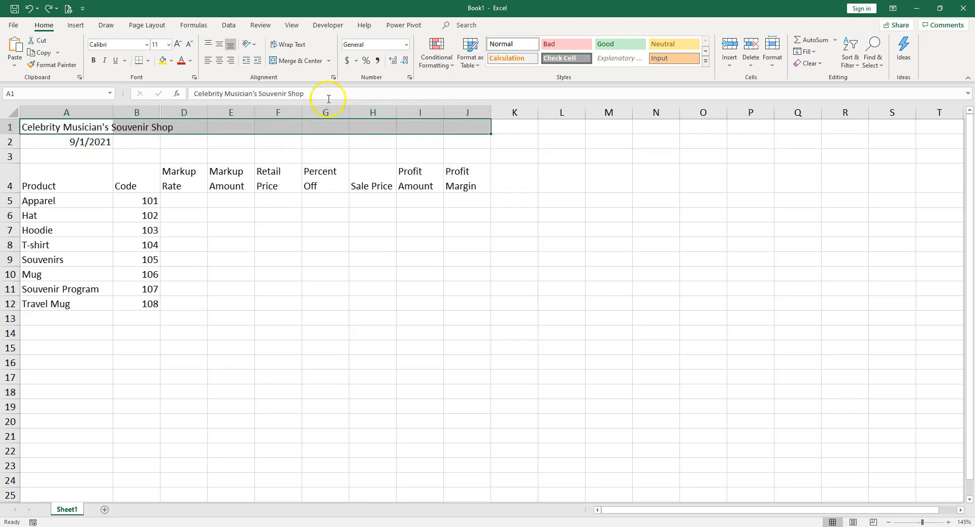
pyautogui.click(293, 61)
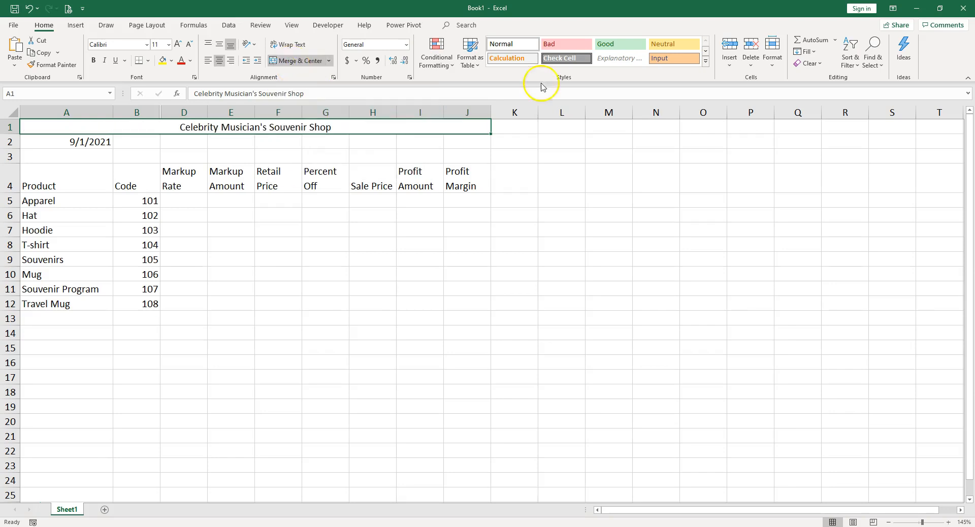
pyautogui.click(706, 63)
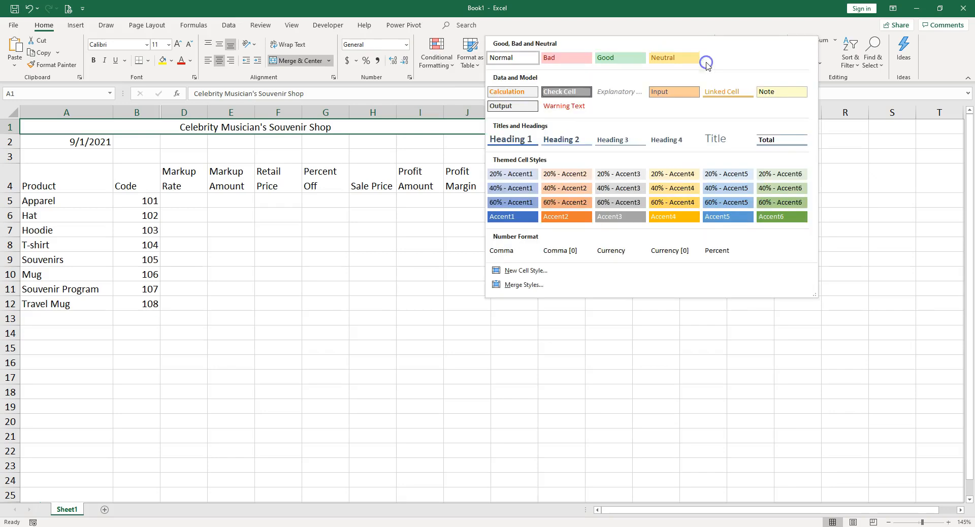
pyautogui.click(510, 144)
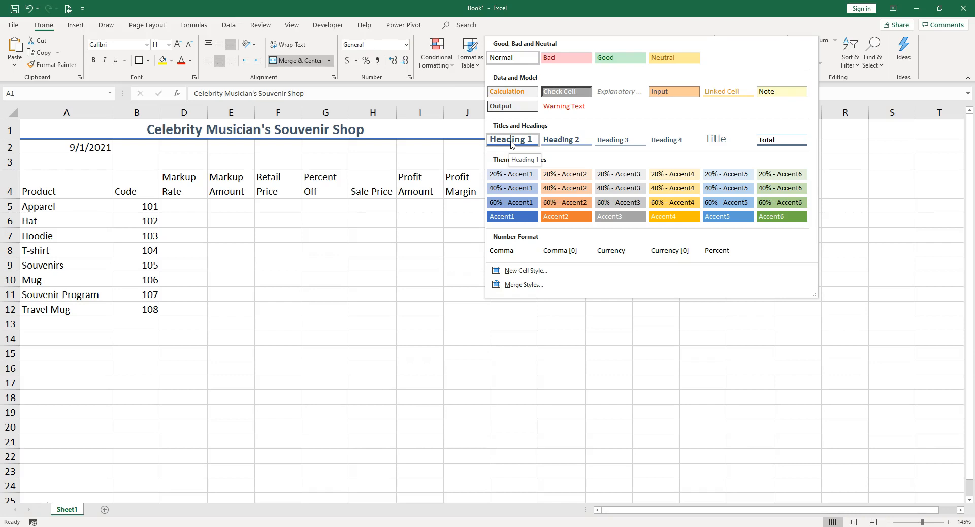
pyautogui.click(512, 141)
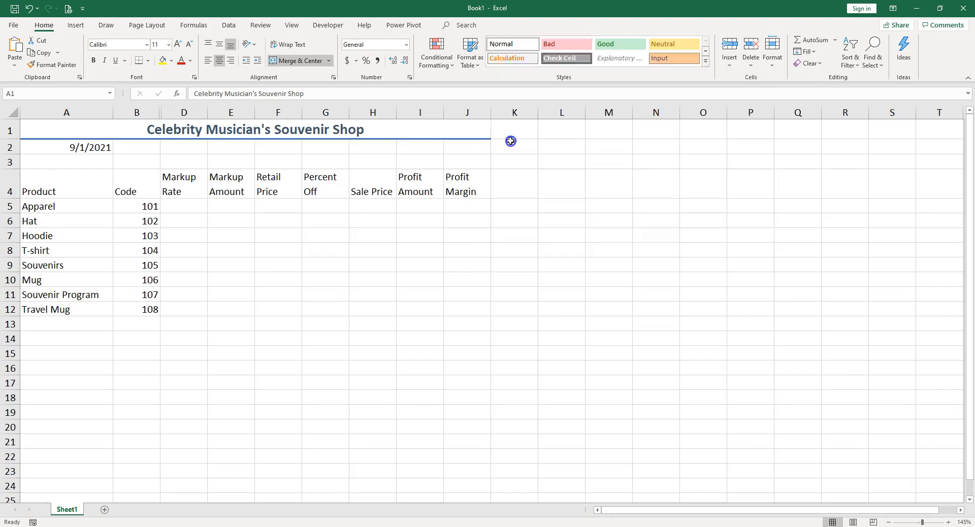
# Step: Merge and center the date in row 2 across A2:J2
pyautogui.moveTo(59, 147); pyautogui.dragTo(464, 147)
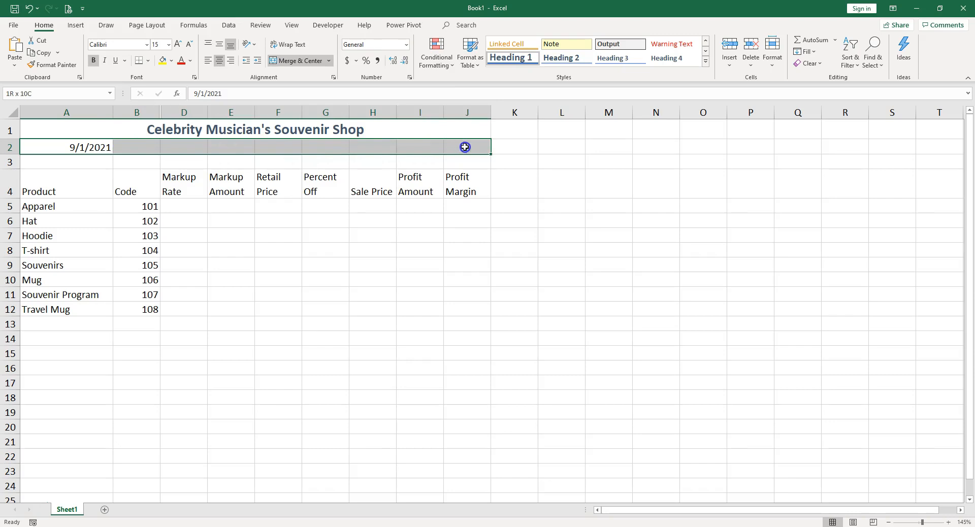
pyautogui.click(304, 61)
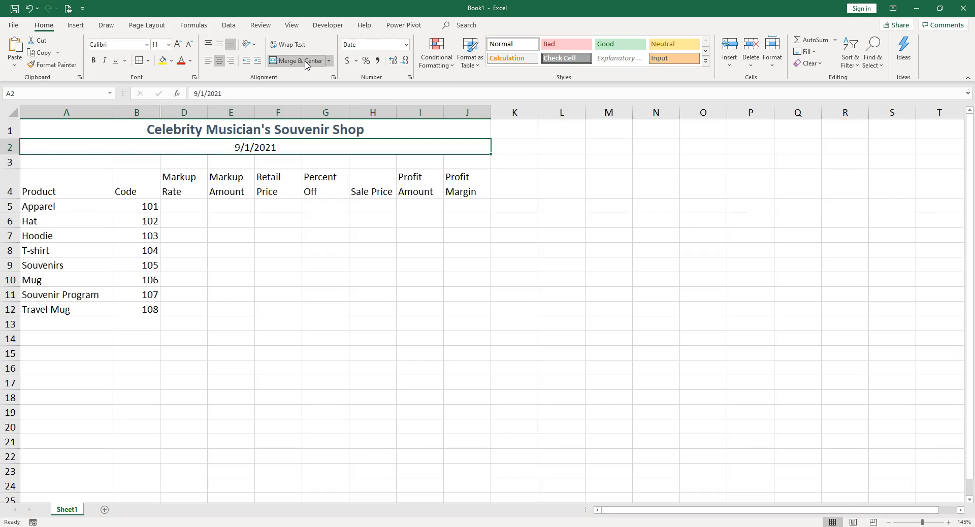
pyautogui.click(305, 62)
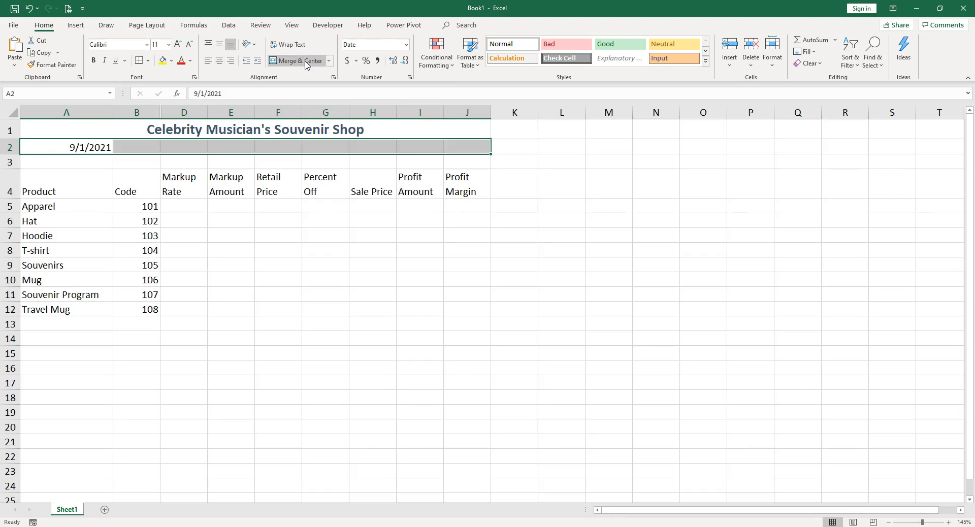
pyautogui.click(306, 62)
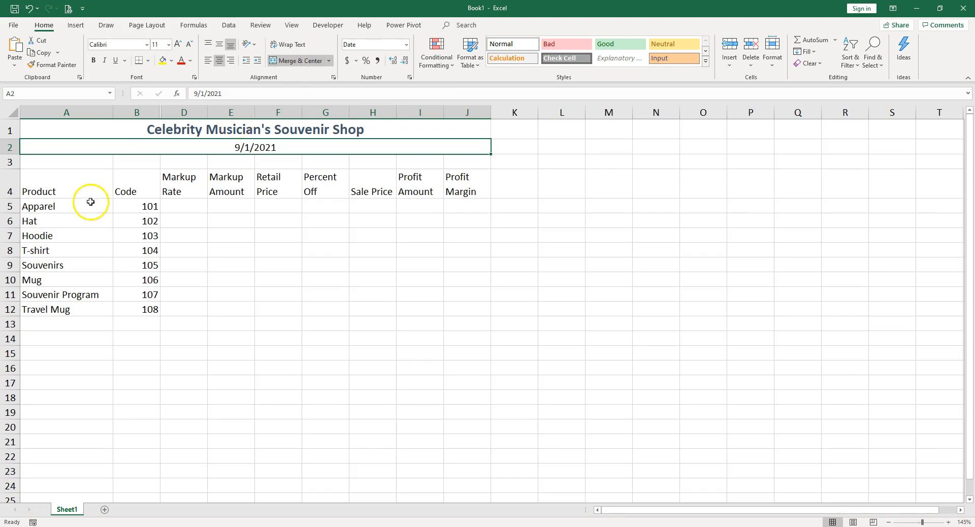
# Step: Apply the Accent1 cell style to the column headings in A4:J4
pyautogui.moveTo(74, 185); pyautogui.dragTo(453, 183)
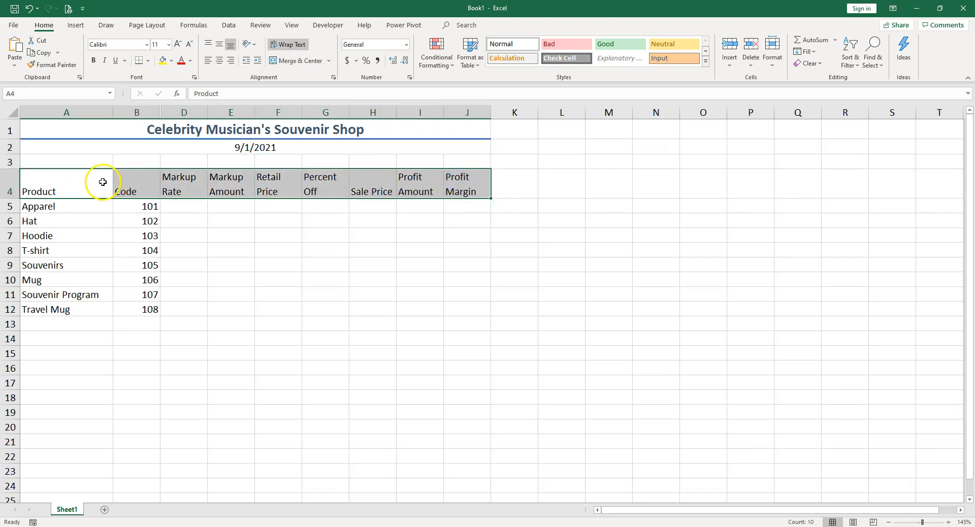
pyautogui.click(706, 61)
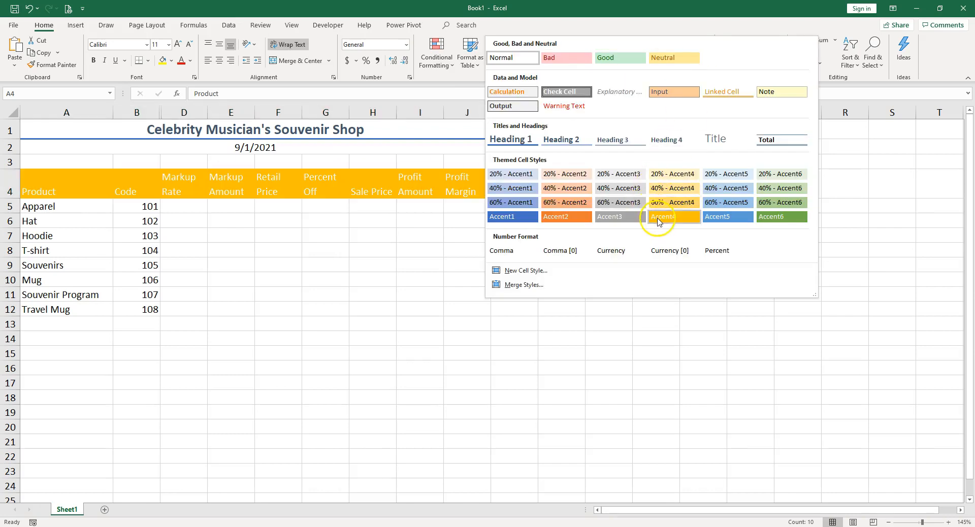
pyautogui.click(732, 221)
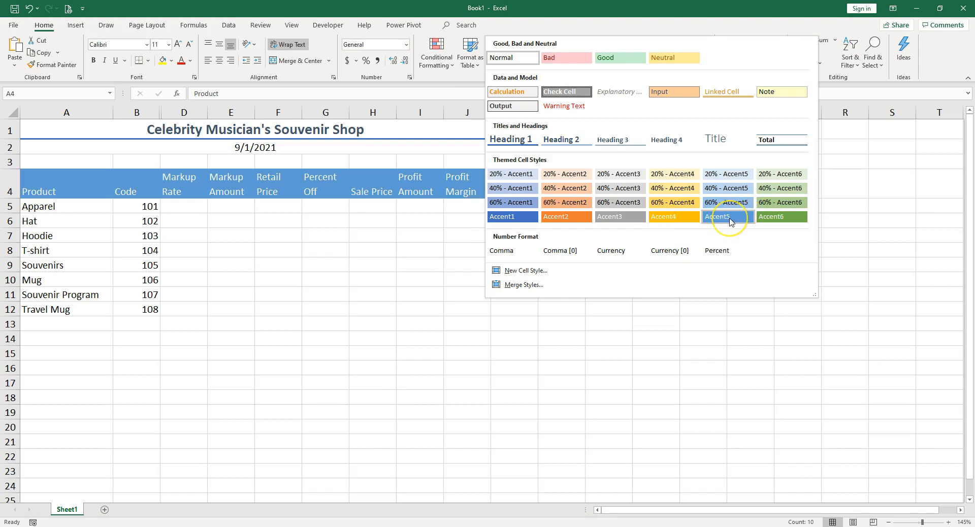
pyautogui.click(525, 225)
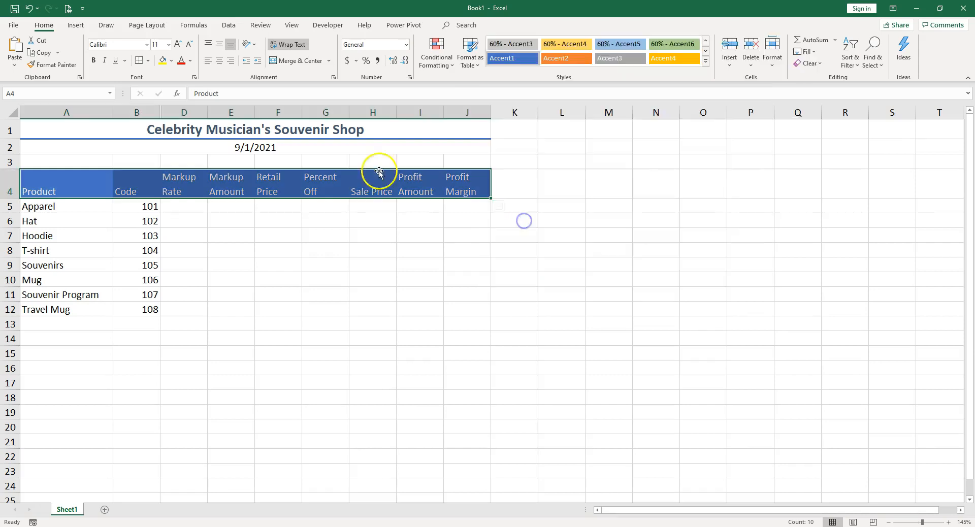
# Step: Center the row 4 headings horizontally and align them vertically to the bottom of the cells
pyautogui.click(220, 65)
pyautogui.click(218, 46)
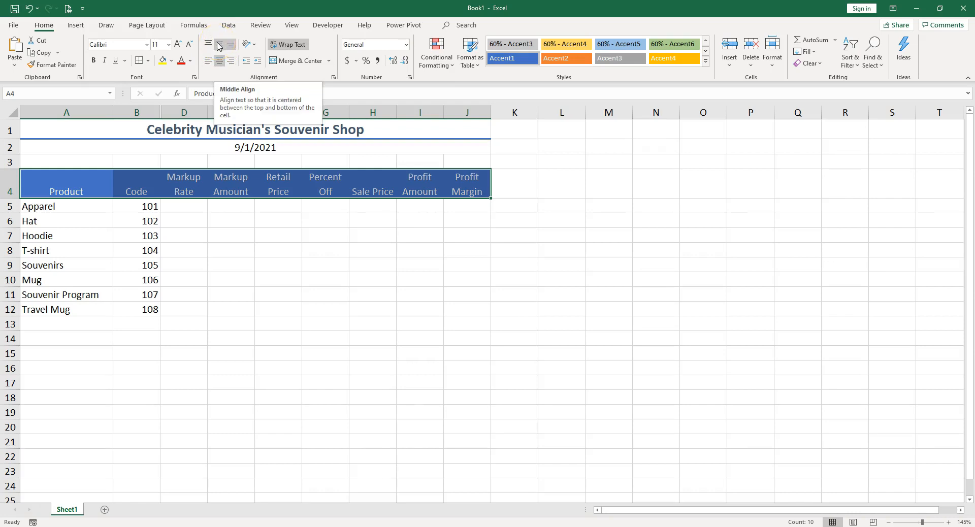
pyautogui.click(208, 45)
pyautogui.click(219, 46)
pyautogui.click(230, 45)
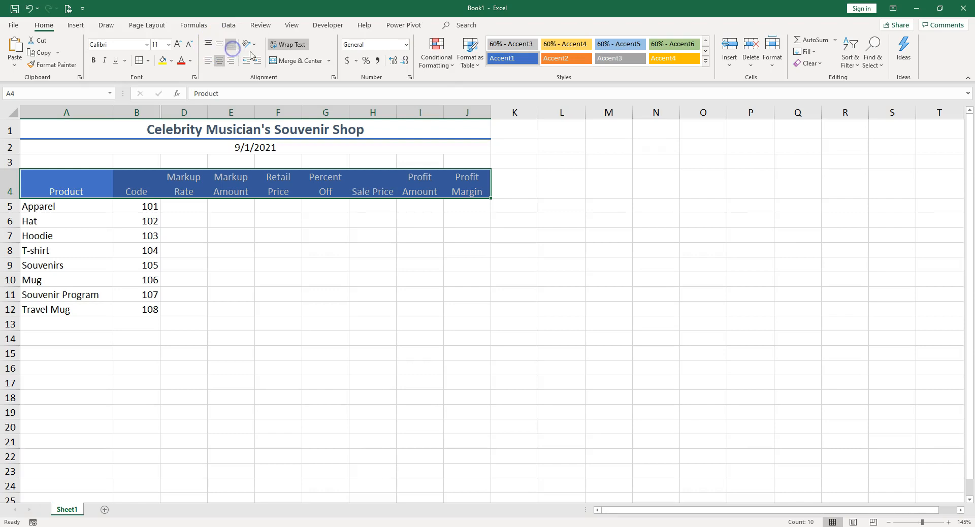
# Step: Try rotating the row 4 headings to an orientation of 10 degrees
pyautogui.click(249, 44)
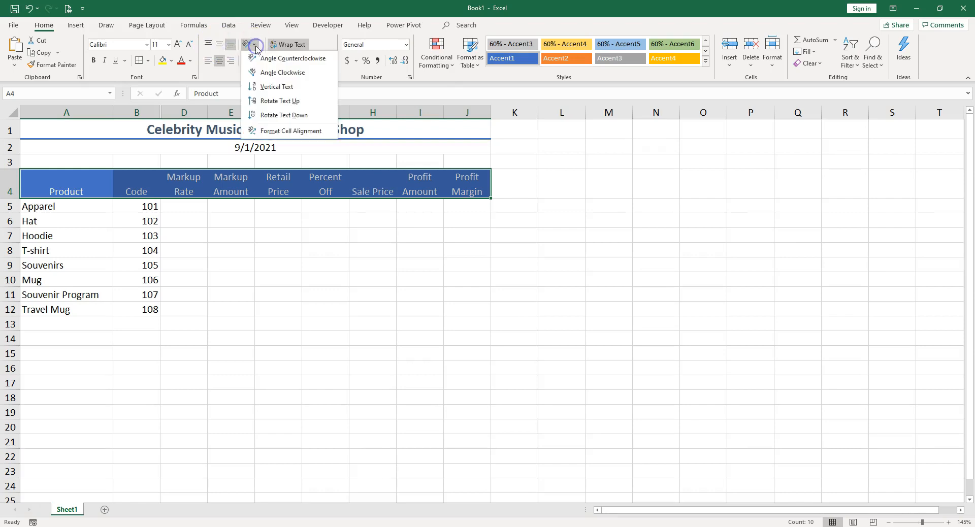
pyautogui.click(284, 131)
pyautogui.moveTo(726, 292)
pyautogui.mouseDown()
pyautogui.moveTo(722, 277)
pyautogui.moveTo(725, 285)
pyautogui.mouseUp()
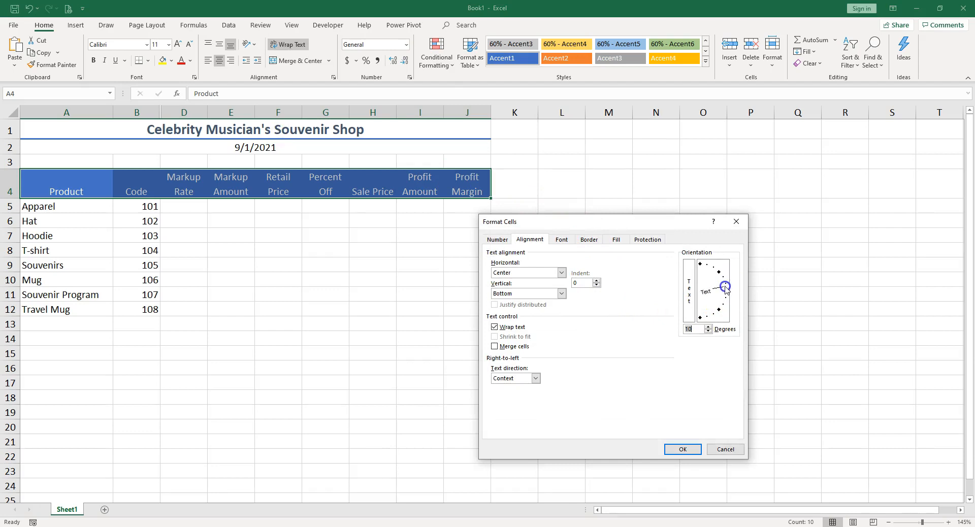
pyautogui.click(683, 449)
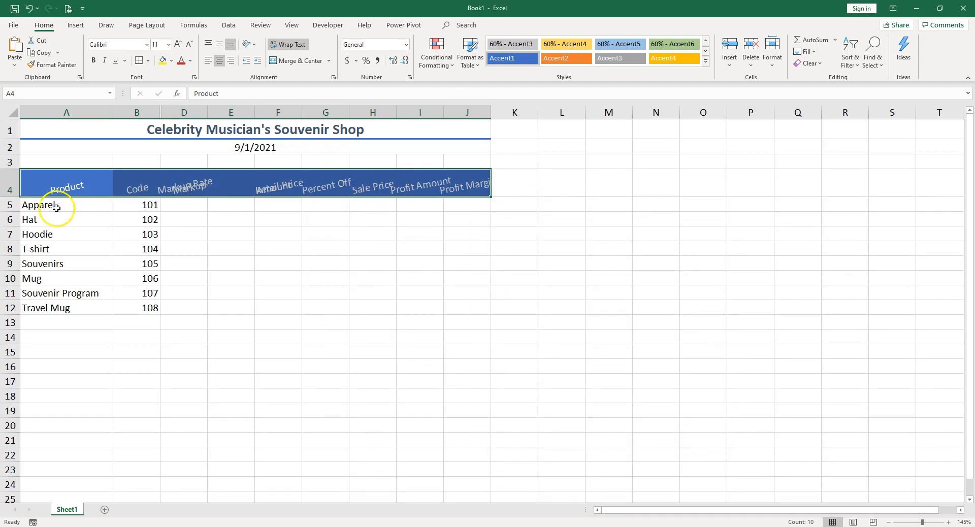
# Step: Increase the height of row 4 and widen columns B through J together to fit the angled headings
pyautogui.moveTo(9, 197); pyautogui.dragTo(9, 207)
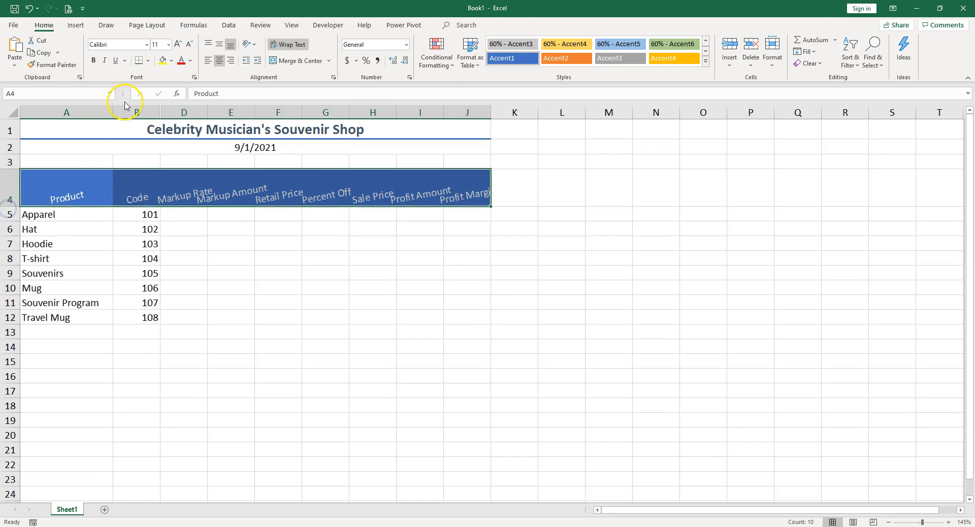
pyautogui.moveTo(134, 110); pyautogui.dragTo(430, 112)
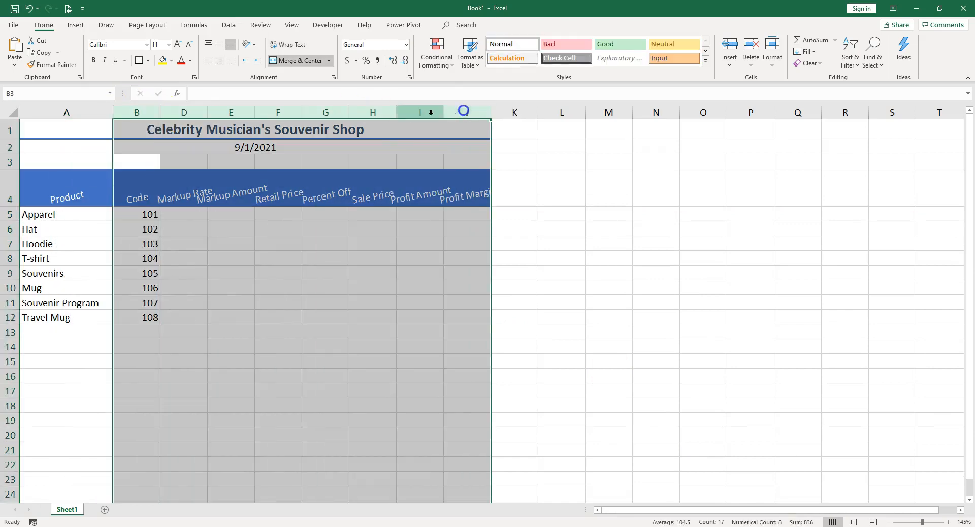
pyautogui.moveTo(349, 111); pyautogui.dragTo(358, 109)
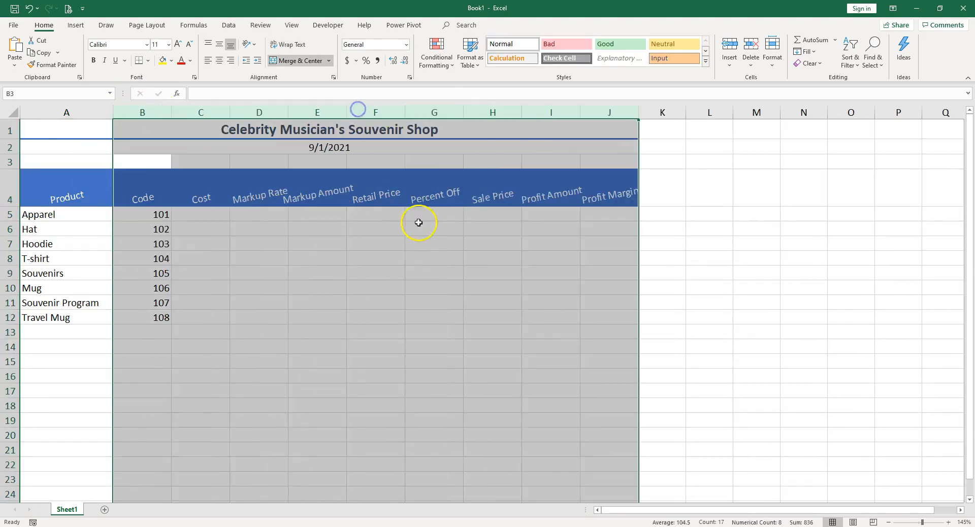
pyautogui.click(414, 242)
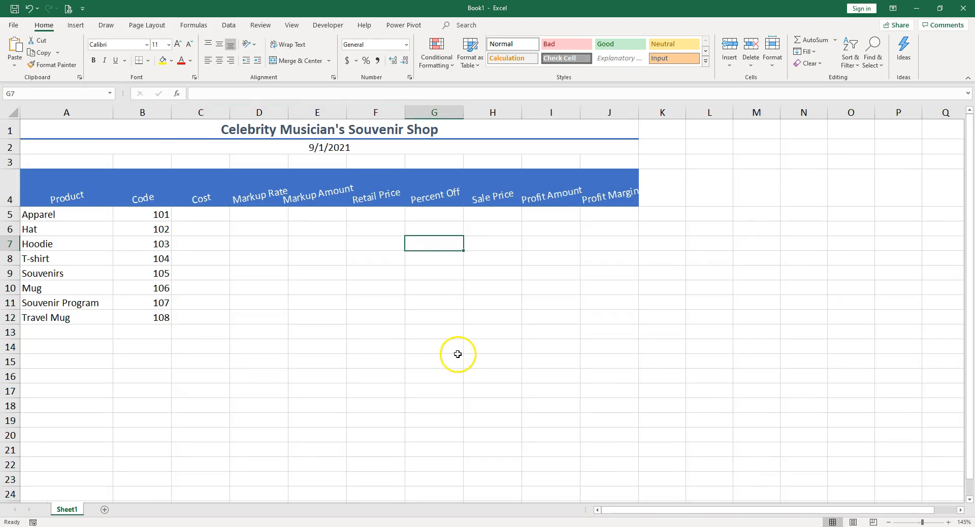
# Step: Undo the column widening, the row 4 height change and the heading rotation
pyautogui.hotkey('ctrl', 'z')
pyautogui.hotkey('ctrl', 'z')
pyautogui.hotkey('ctrl', 'z')
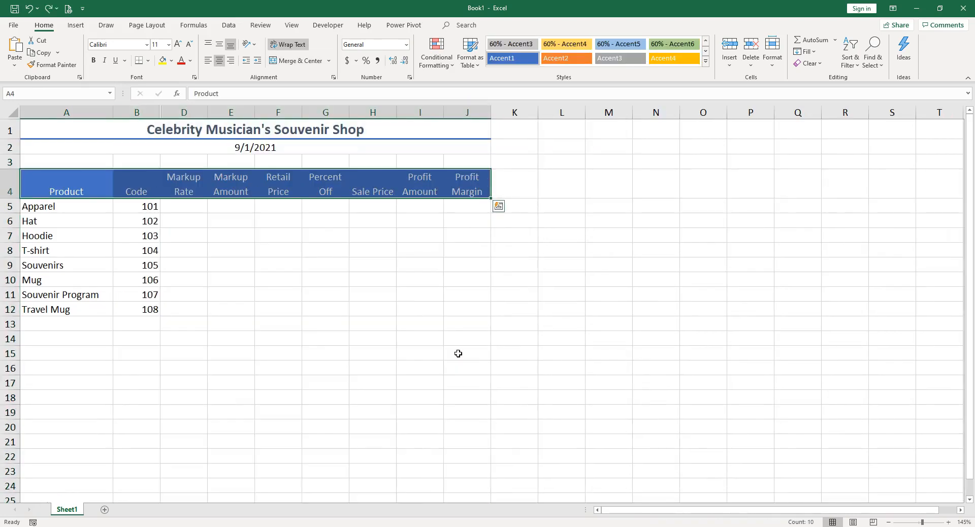
# Step: Examine the available theme colors, effects and workbook themes, previewing the Basis theme without applying it
pyautogui.click(144, 207)
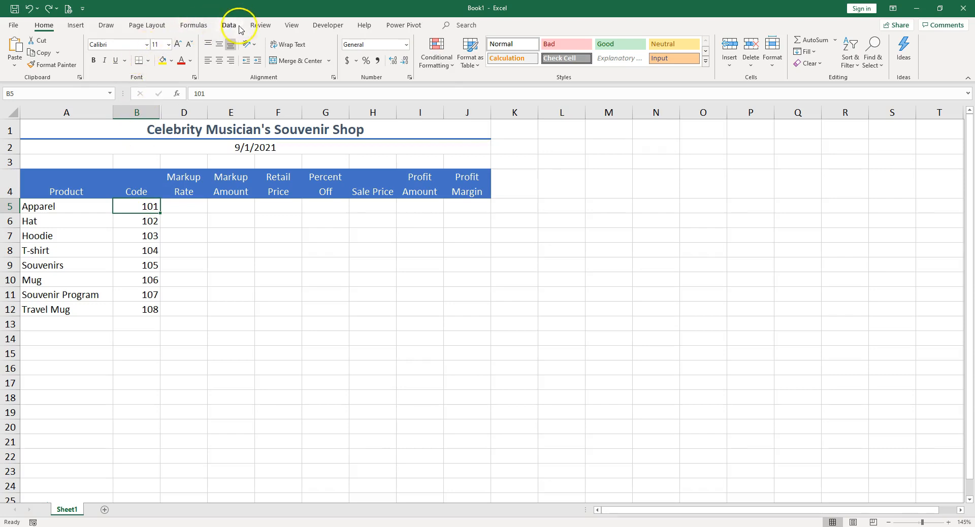
pyautogui.click(152, 25)
pyautogui.click(62, 41)
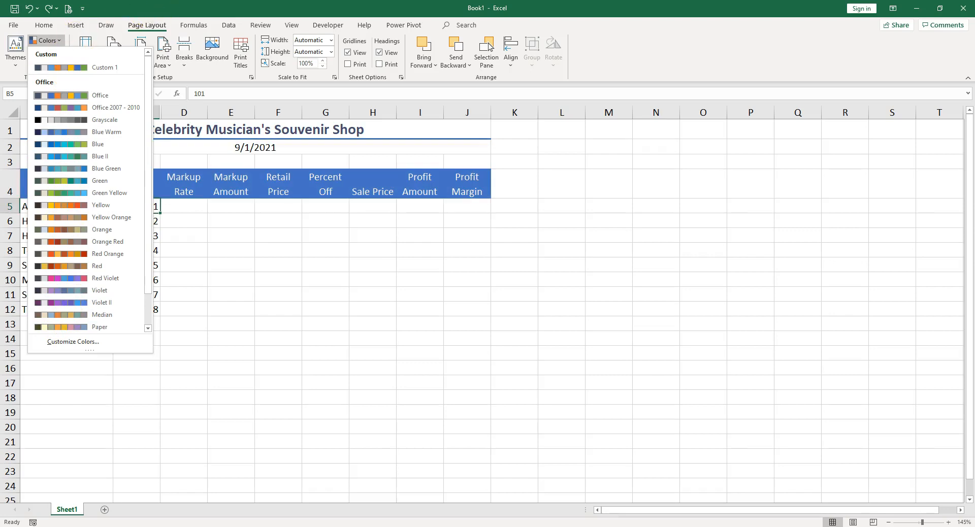
pyautogui.click(69, 69)
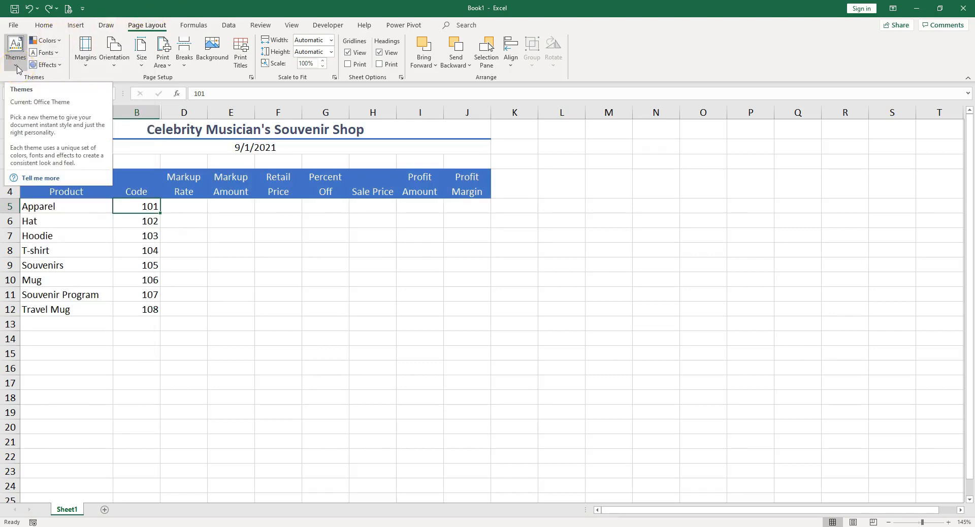
pyautogui.click(61, 41)
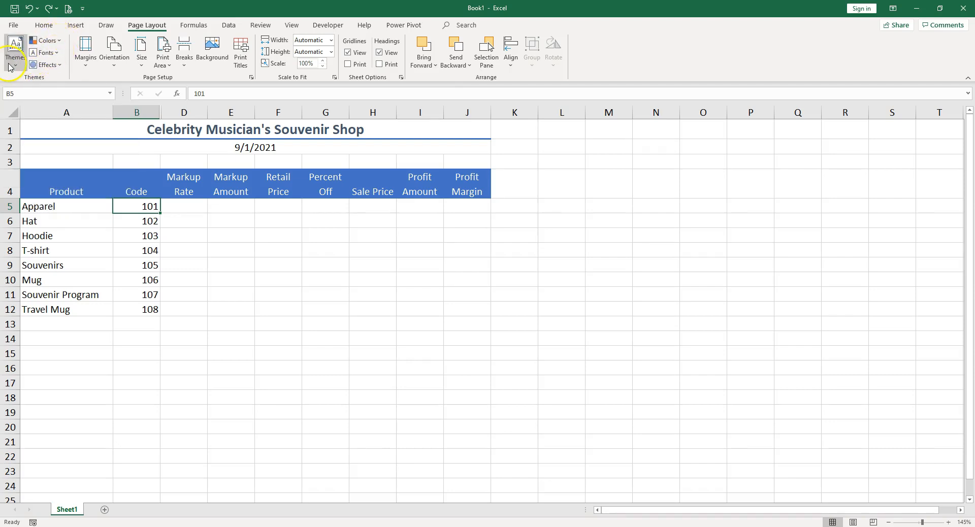
pyautogui.click(58, 68)
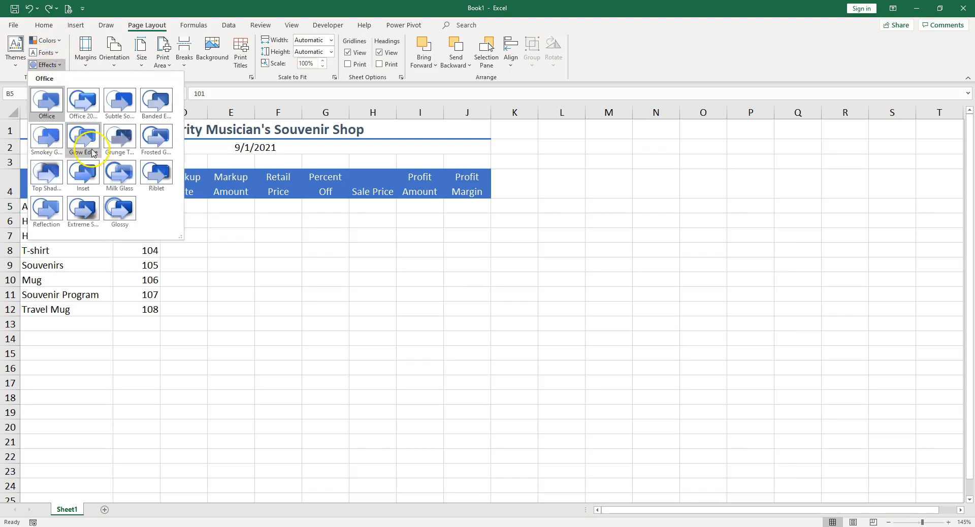
pyautogui.click(14, 74)
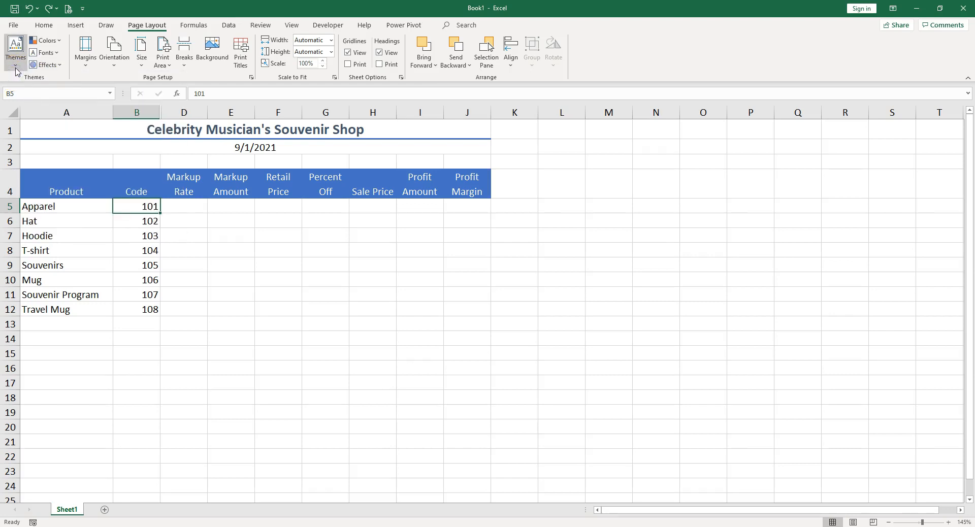
pyautogui.click(16, 70)
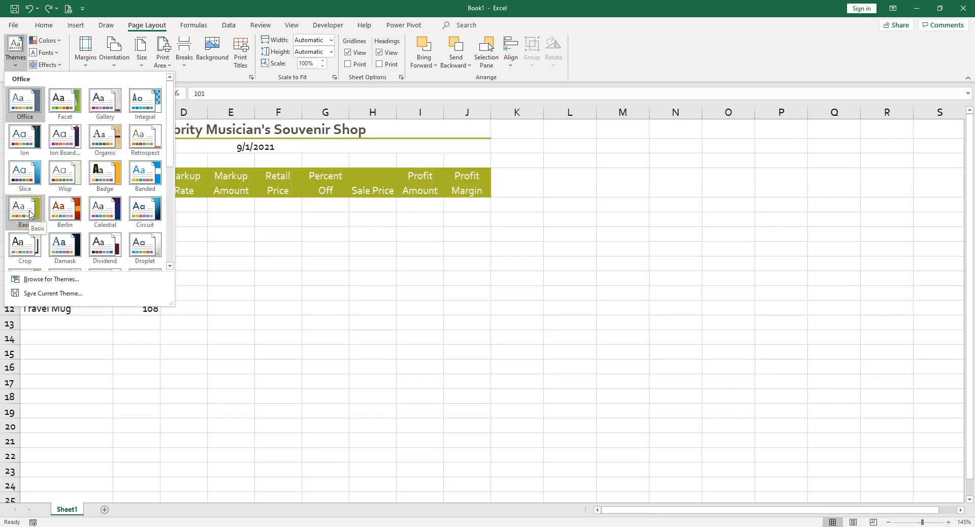
pyautogui.click(185, 135)
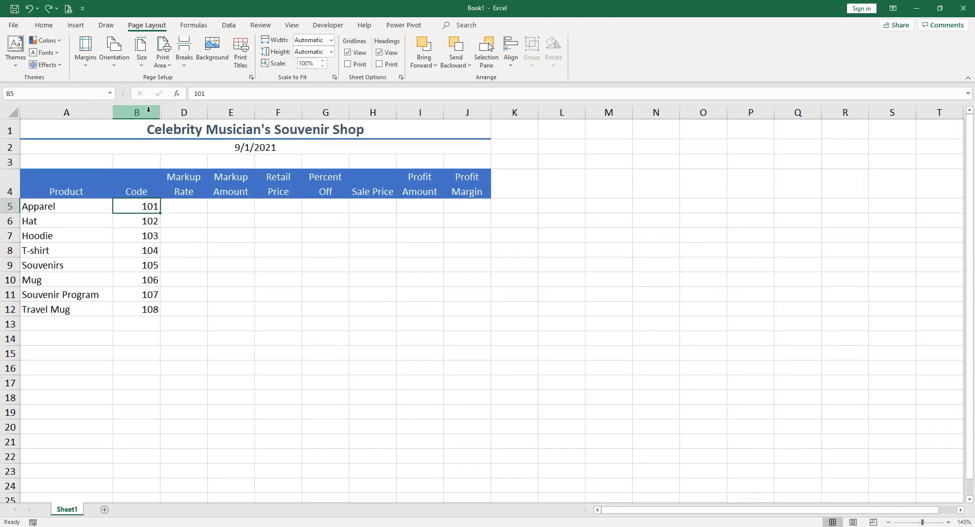
# Step: Unhide the Cost column C between columns B and D
pyautogui.moveTo(148, 109); pyautogui.dragTo(187, 110)
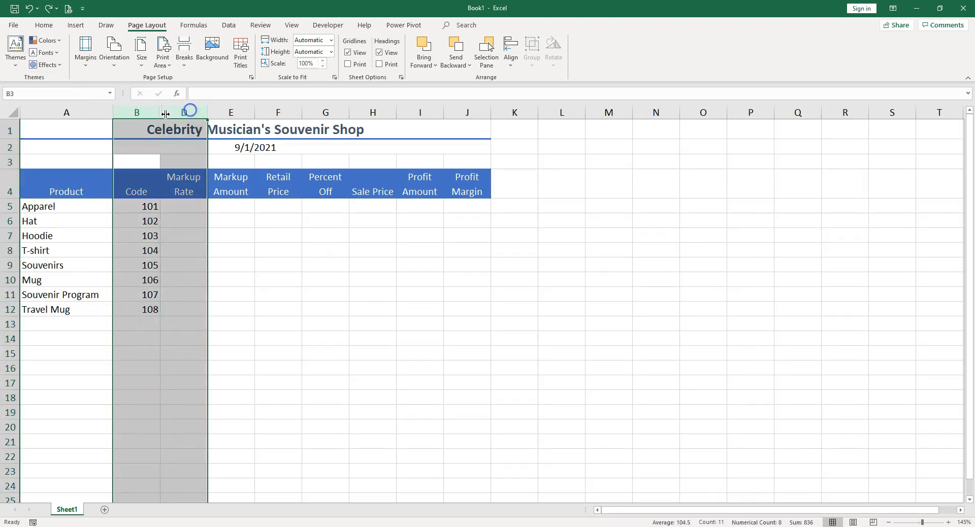
pyautogui.rightClick(185, 113)
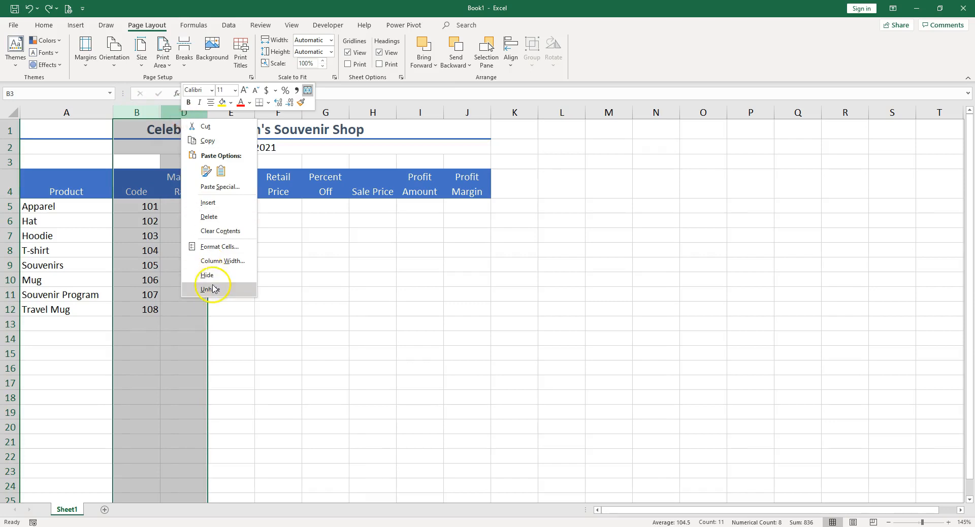
pyautogui.click(213, 285)
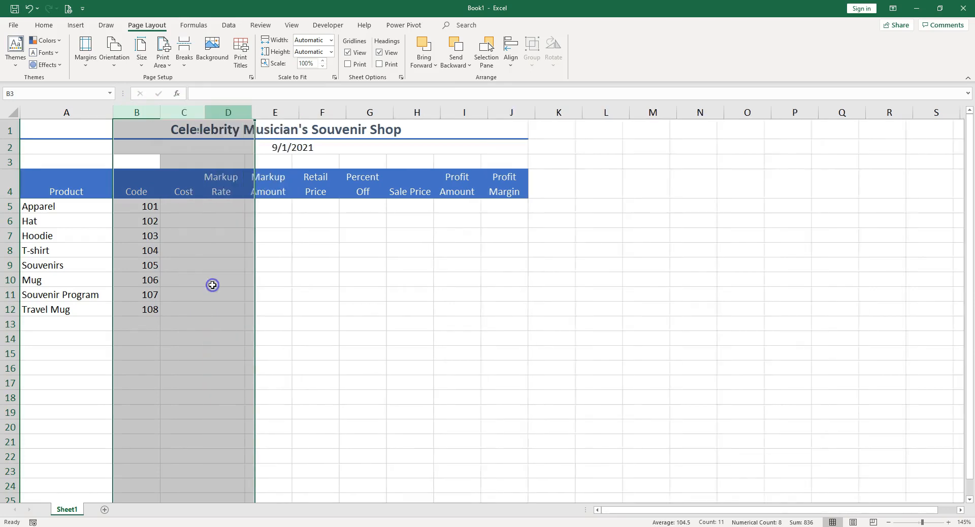
# Step: Hide column B, which holds the product codes
pyautogui.click(138, 111)
pyautogui.rightClick(139, 111)
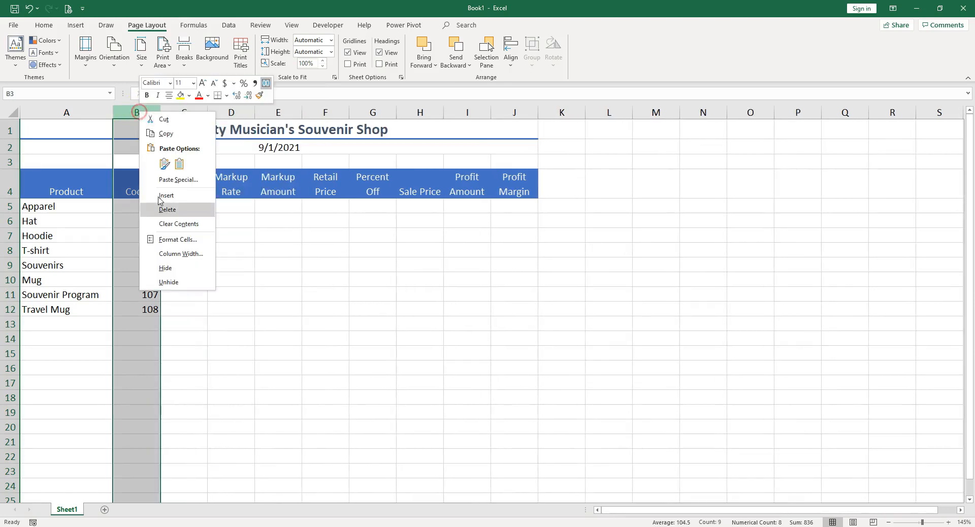
pyautogui.click(174, 273)
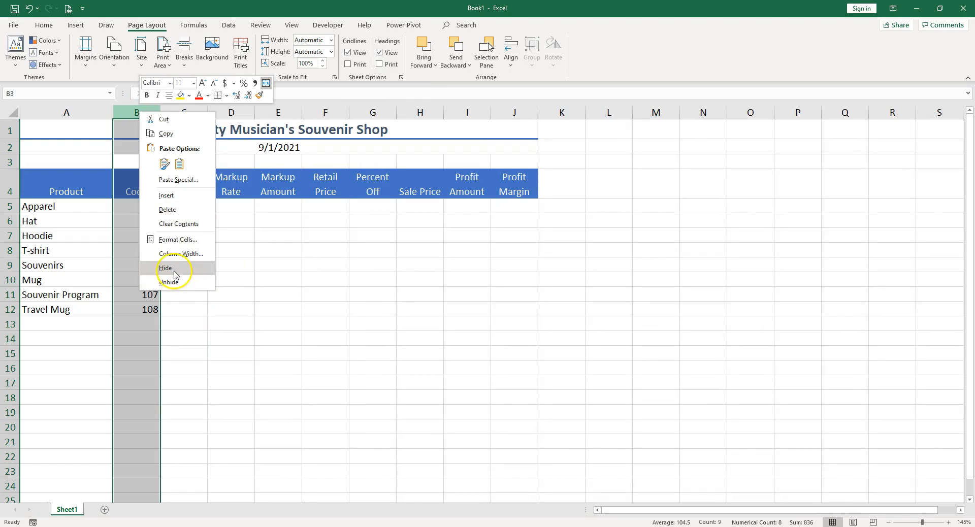
pyautogui.click(174, 273)
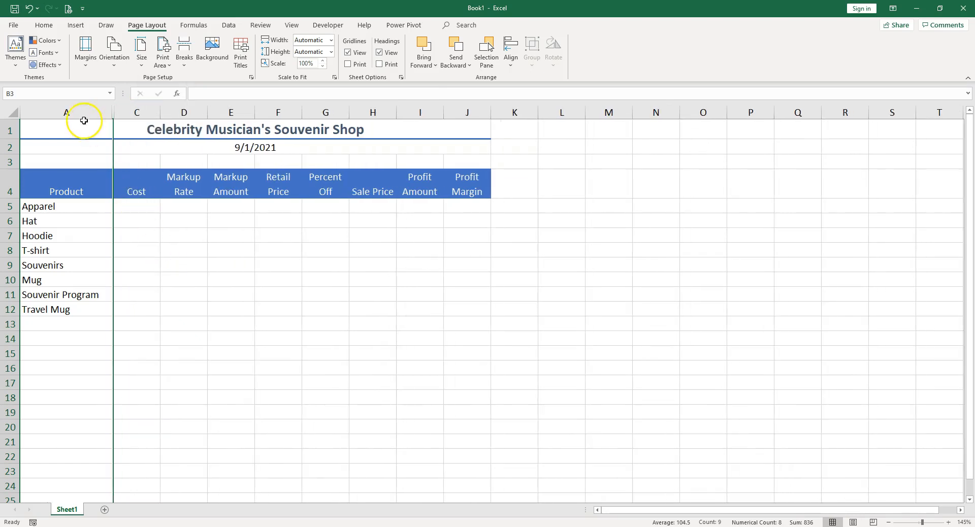
# Step: Make the Apparel and Souvenirs category names in A5 and A9 bold
pyautogui.click(41, 207)
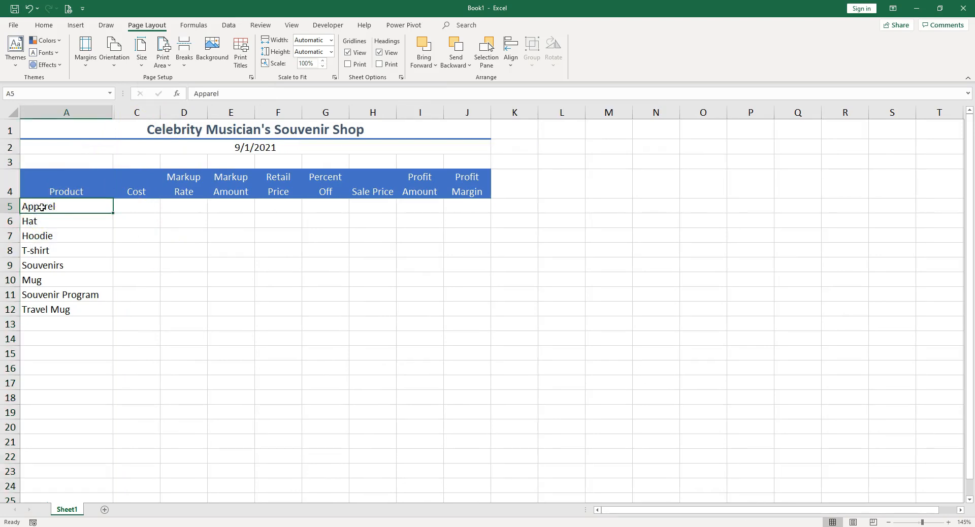
pyautogui.click(42, 25)
pyautogui.click(93, 60)
pyautogui.click(42, 263)
pyautogui.click(93, 60)
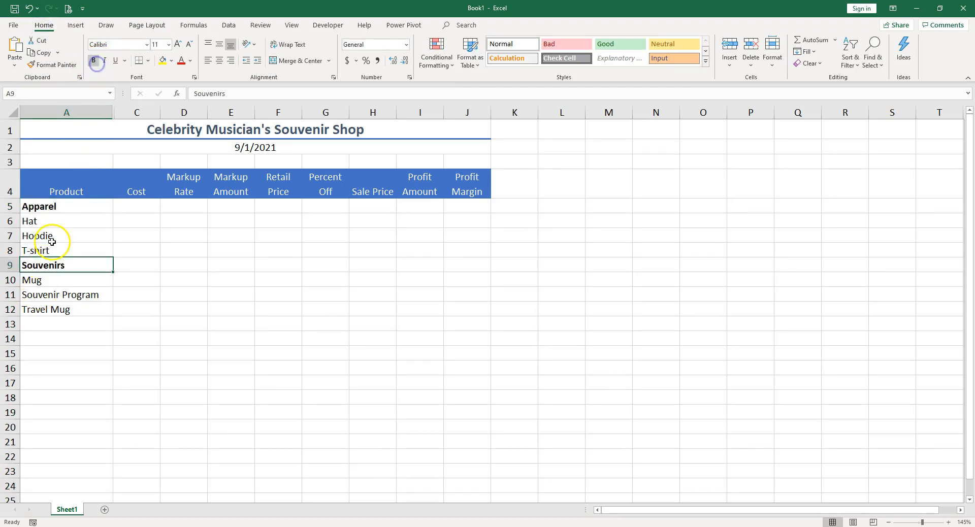
# Step: Indent the product names in A6:A8 and A10:A12 by two levels and widen column A slightly to fit them
pyautogui.moveTo(57, 220); pyautogui.dragTo(46, 252)
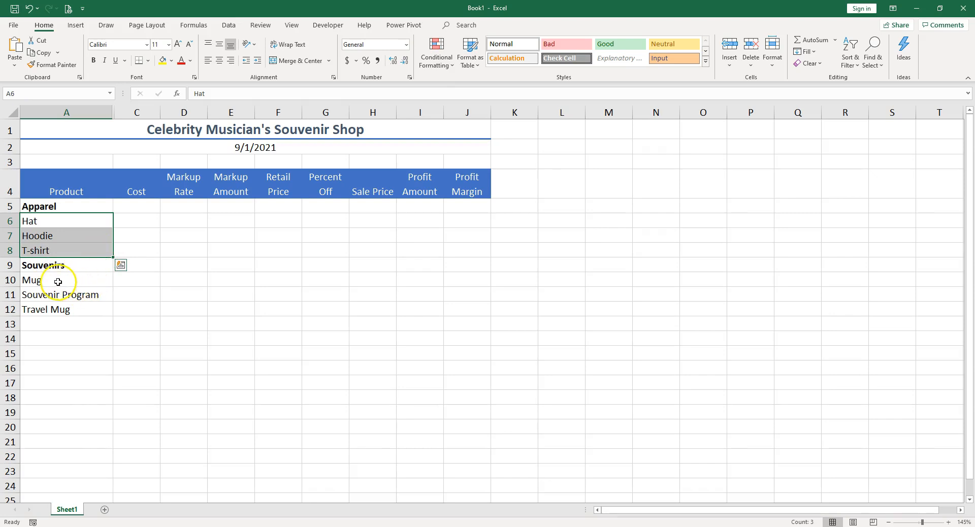
pyautogui.keyDown('shift'); pyautogui.moveTo(44, 281); pyautogui.dragTo(45, 312); pyautogui.keyUp('shift')
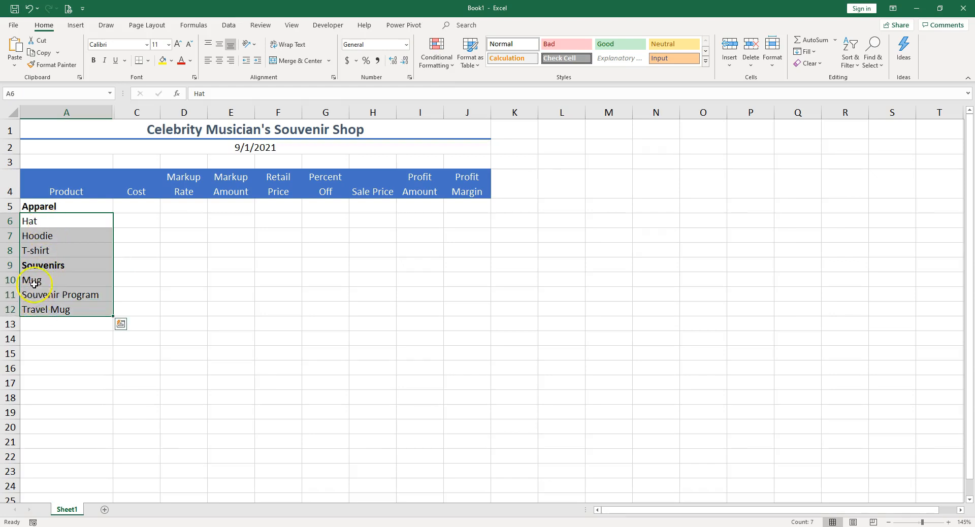
pyautogui.moveTo(43, 225); pyautogui.dragTo(40, 251)
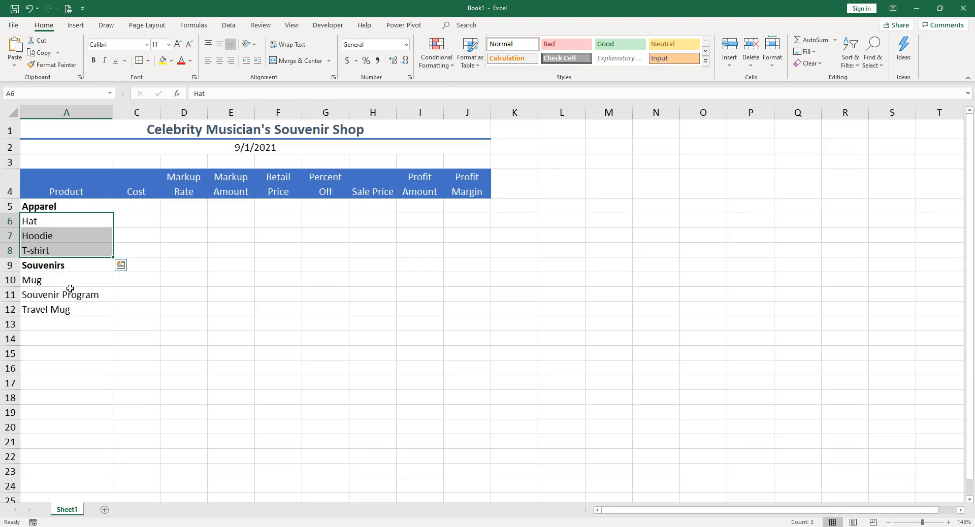
pyautogui.keyDown('ctrl'); pyautogui.moveTo(32, 280); pyautogui.dragTo(41, 307); pyautogui.keyUp('ctrl')
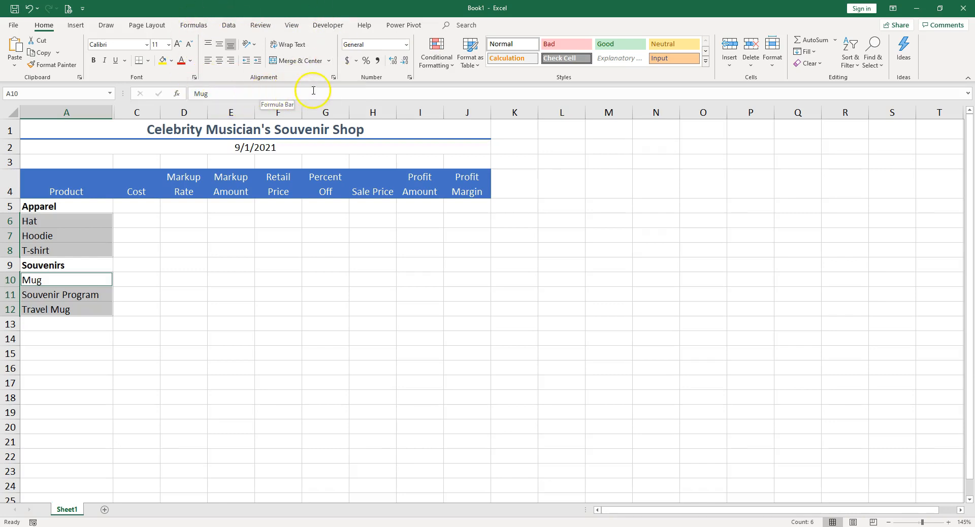
pyautogui.click(472, 25)
pyautogui.write('indent')
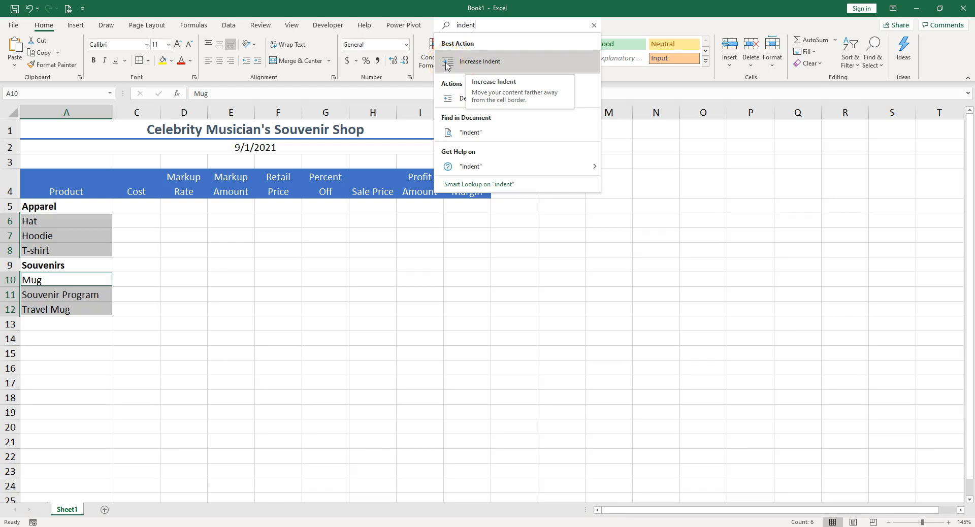
pyautogui.click(272, 67)
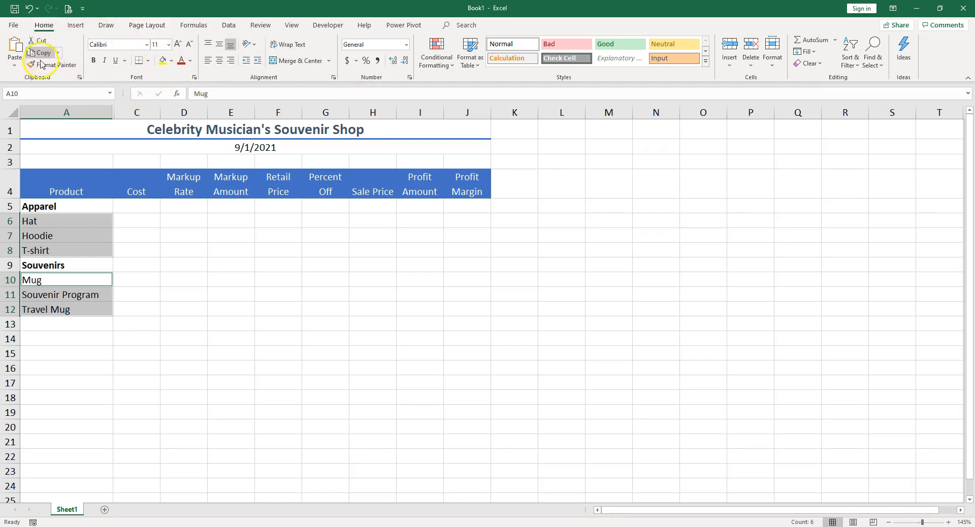
pyautogui.click(258, 61)
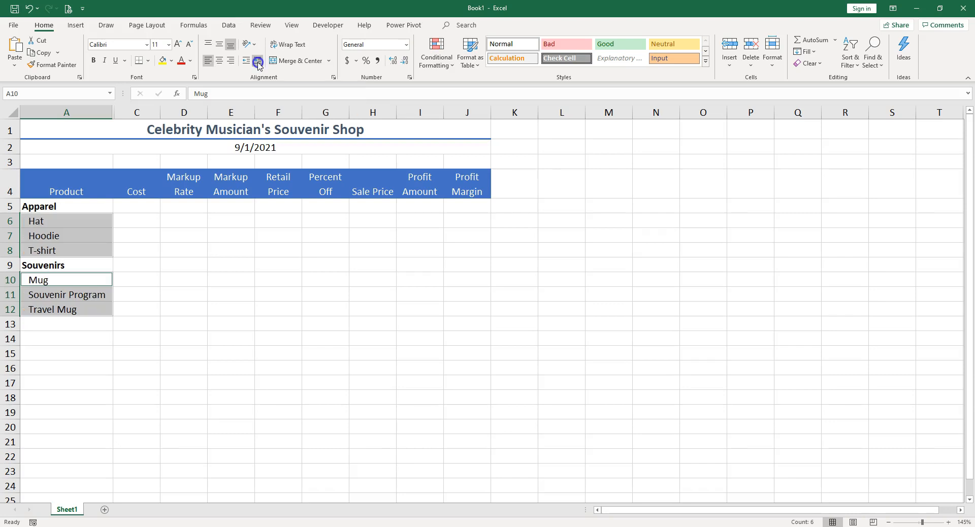
pyautogui.click(258, 61)
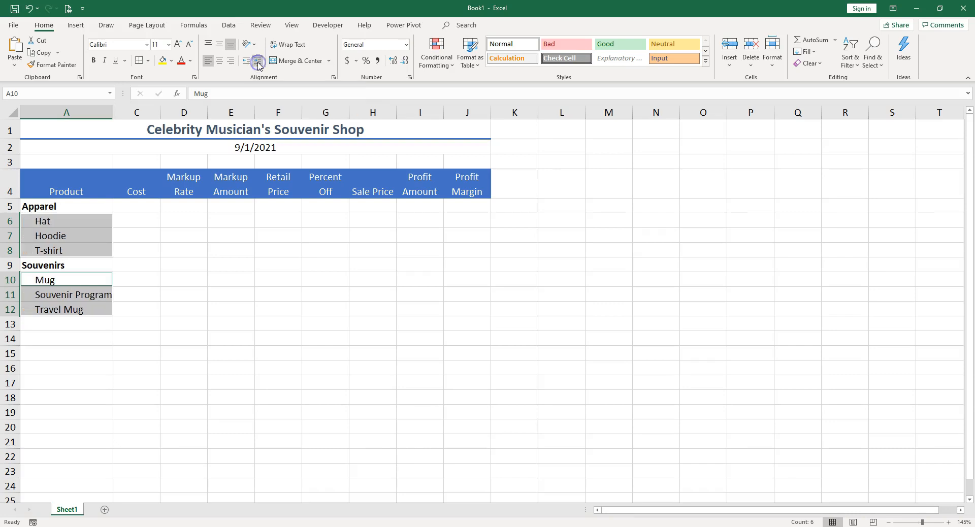
pyautogui.moveTo(111, 111); pyautogui.dragTo(117, 112)
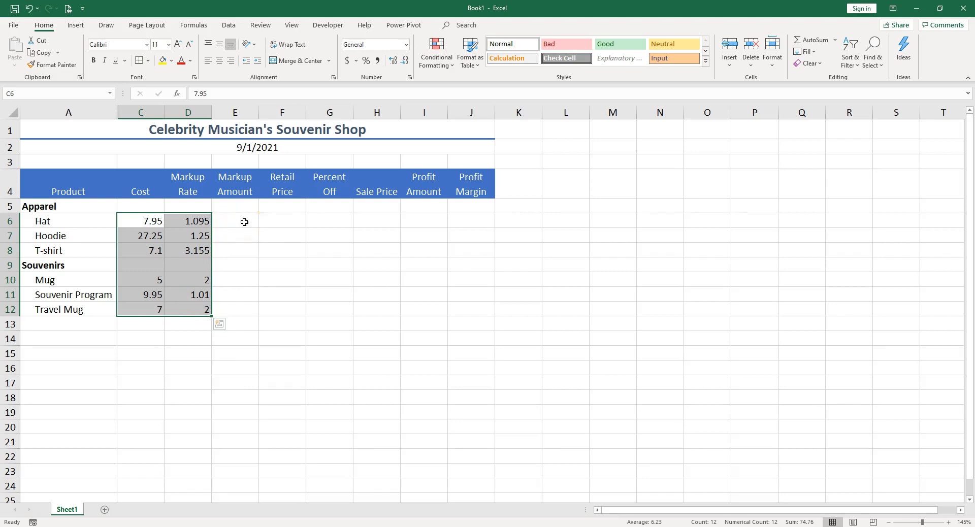
# Step: Apply the Accounting number format to the cost values in C6:C12
pyautogui.click(150, 221)
pyautogui.moveTo(149, 221); pyautogui.dragTo(155, 310)
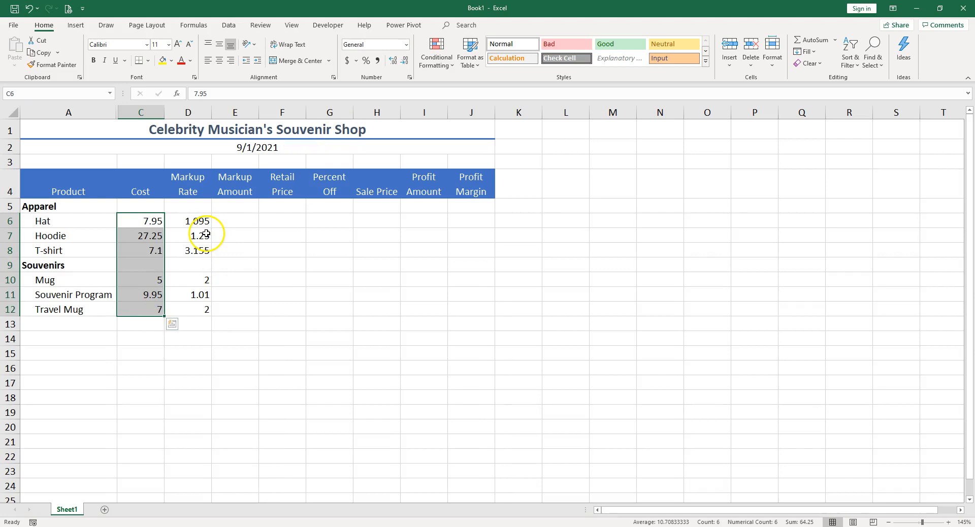
pyautogui.click(348, 61)
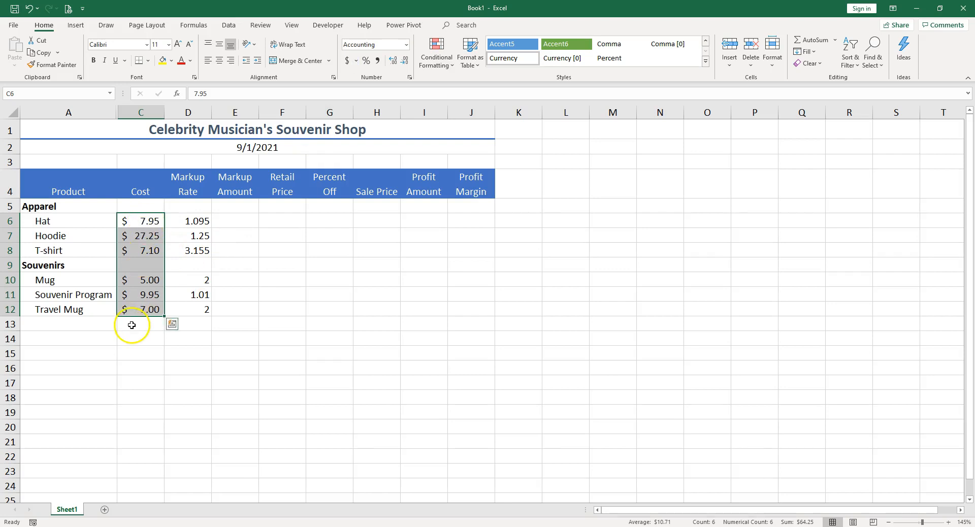
# Step: Try the Currency number format on the cost values in C6:C12 and undo it
pyautogui.click(407, 44)
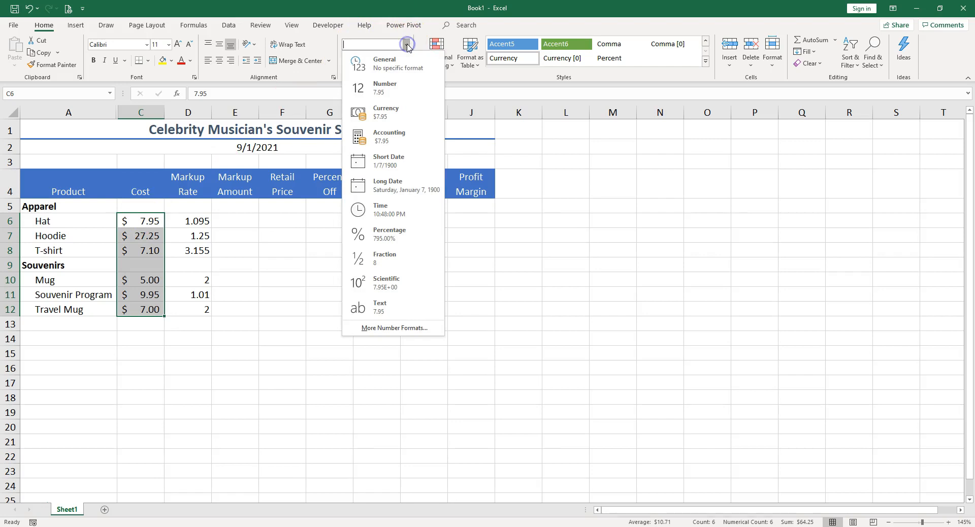
pyautogui.click(385, 115)
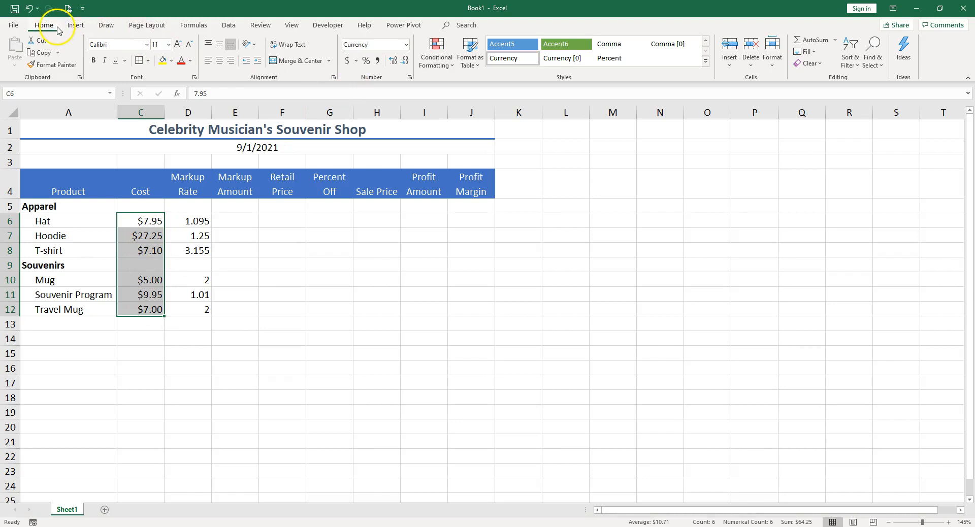
pyautogui.hotkey('ctrl', 'z')
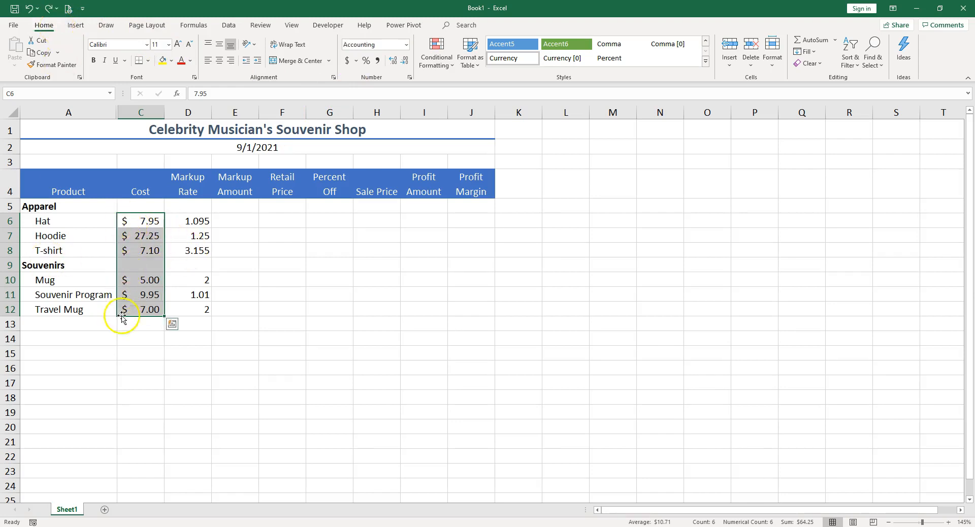
pyautogui.click(151, 222)
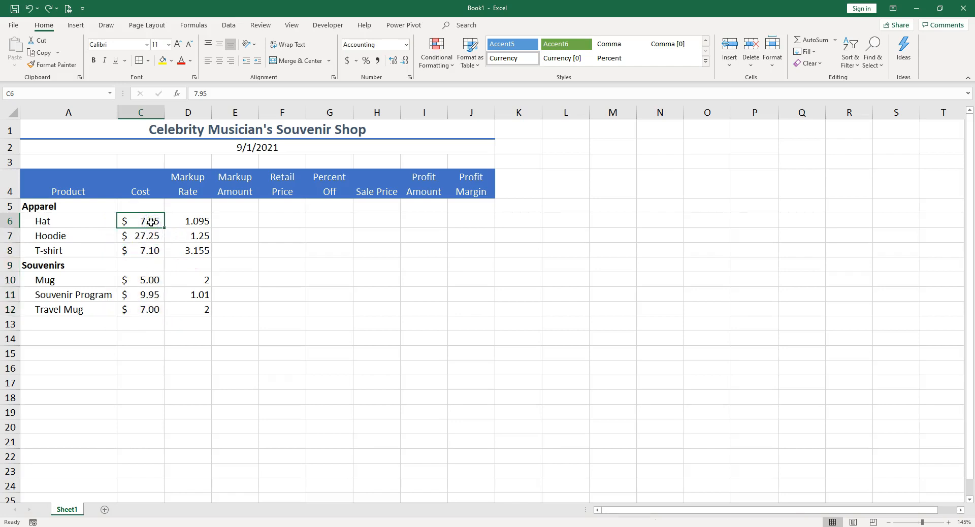
# Step: Format the markup rates in D6:D12 as percentages with one decimal place
pyautogui.moveTo(201, 222); pyautogui.dragTo(198, 313)
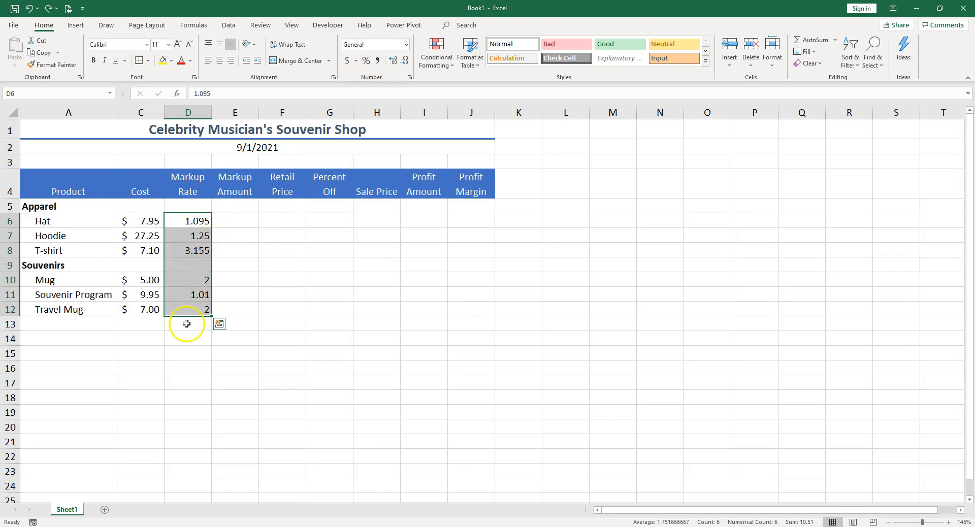
pyautogui.click(366, 61)
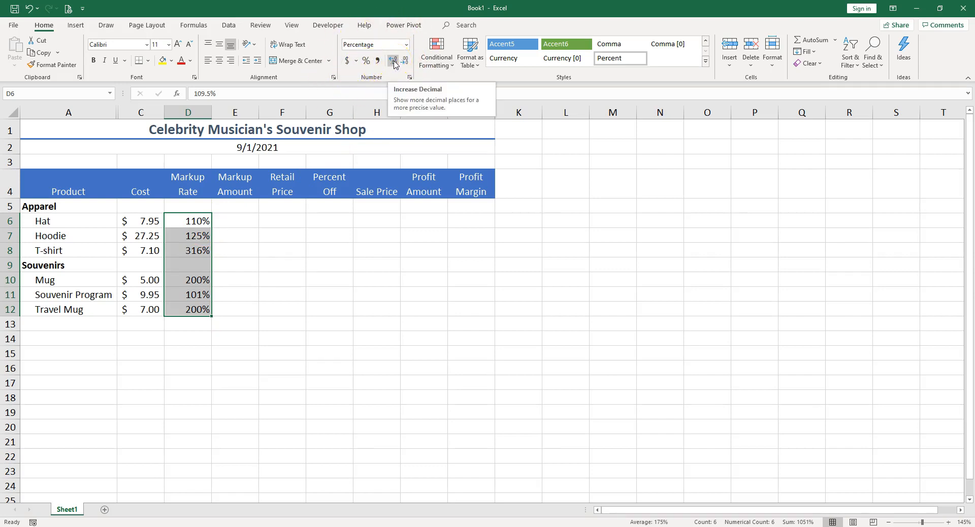
pyautogui.click(394, 63)
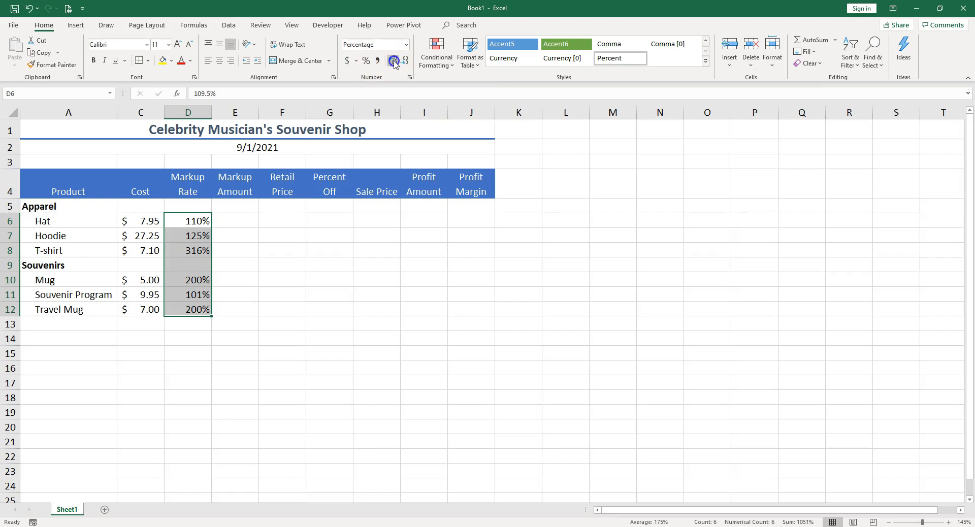
# Step: Examine the quick formatting options and accounting currency choices for the markup rates without applying any
pyautogui.rightClick(194, 222)
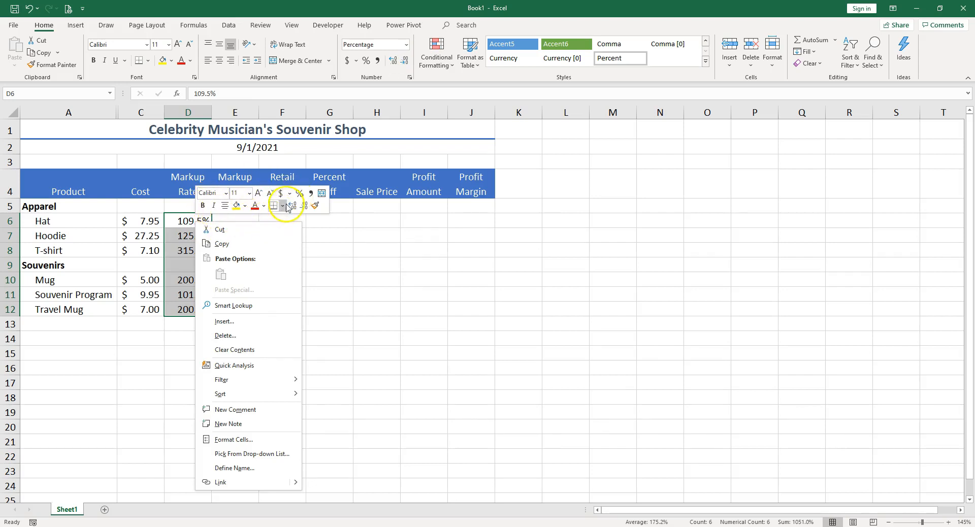
pyautogui.click(213, 206)
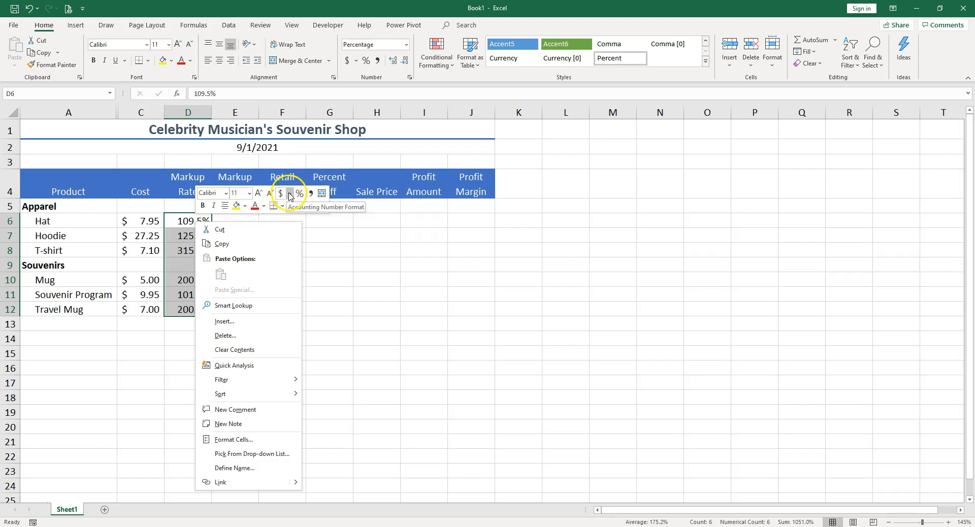
pyautogui.click(290, 194)
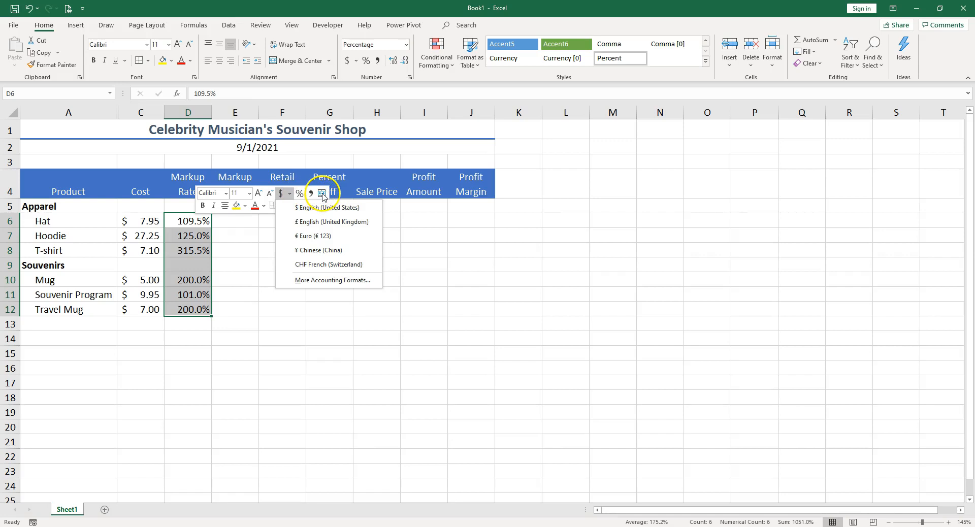
pyautogui.press('Escape')
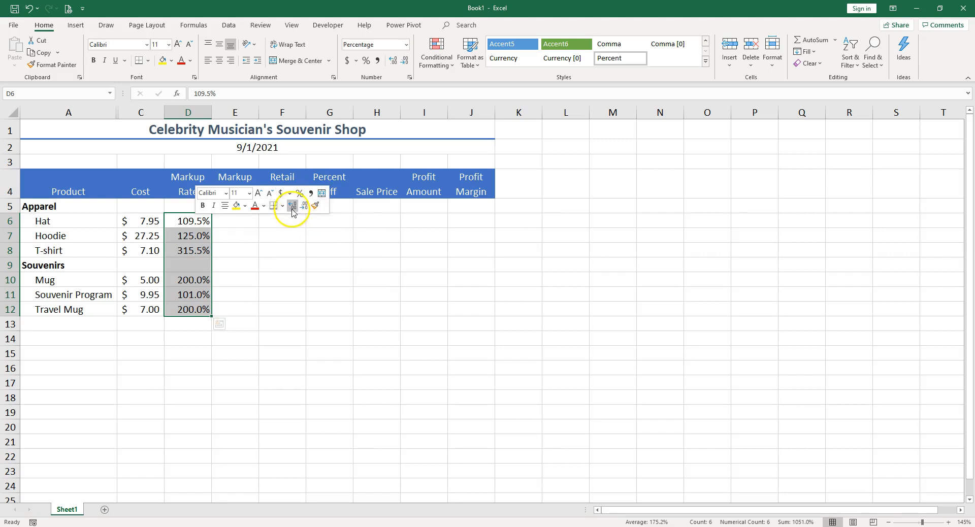